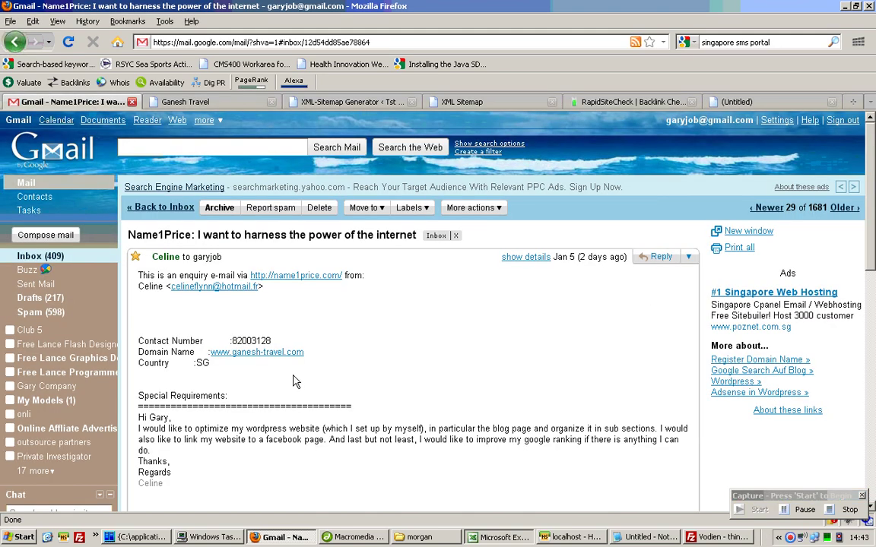
# Step: Read the client's Facebook request and reply draft, check the sitemap and Ganesh Travel tabs, then go to the blank tab
pyautogui.scroll(-10, 296, 382)
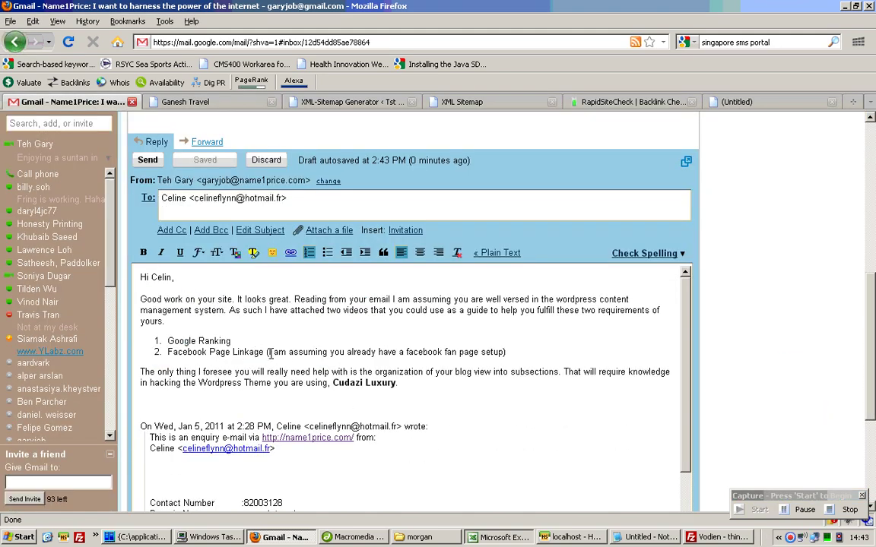
pyautogui.click(752, 105)
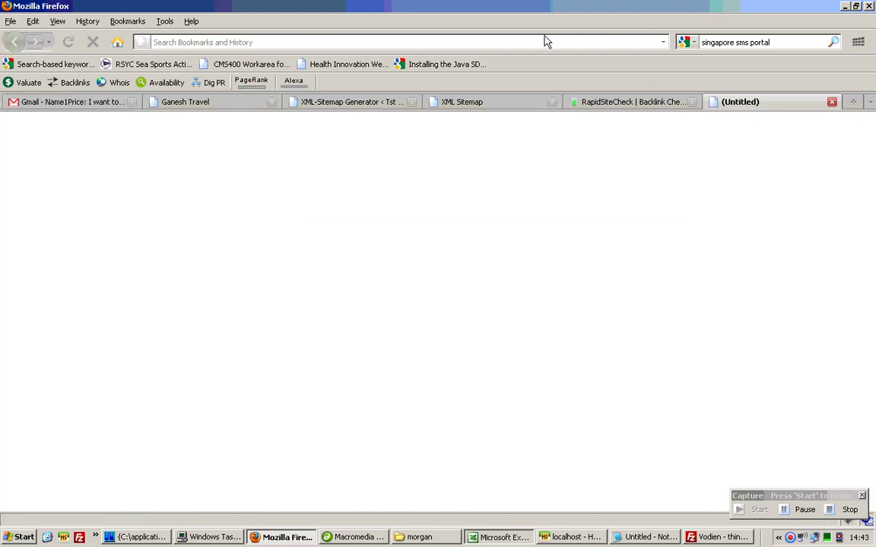
pyautogui.click(353, 106)
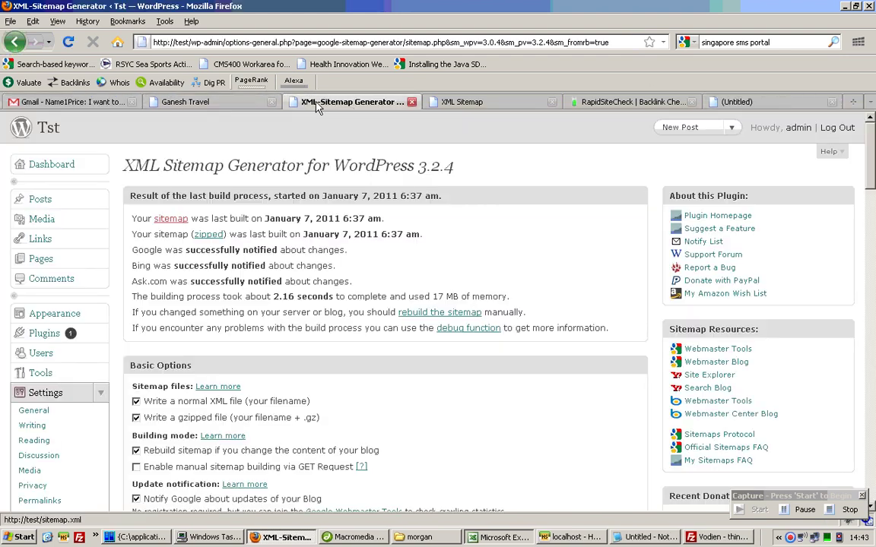
pyautogui.click(195, 102)
pyautogui.scroll(-2, 840, 307)
pyautogui.scroll(-5, 691, 232)
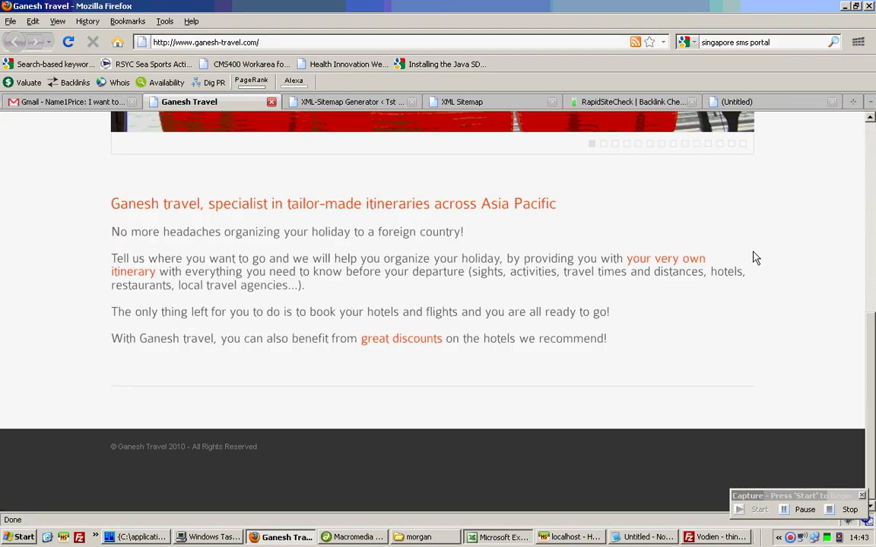
pyautogui.scroll(7, 764, 244)
pyautogui.scroll(-4, 774, 230)
pyautogui.click(783, 104)
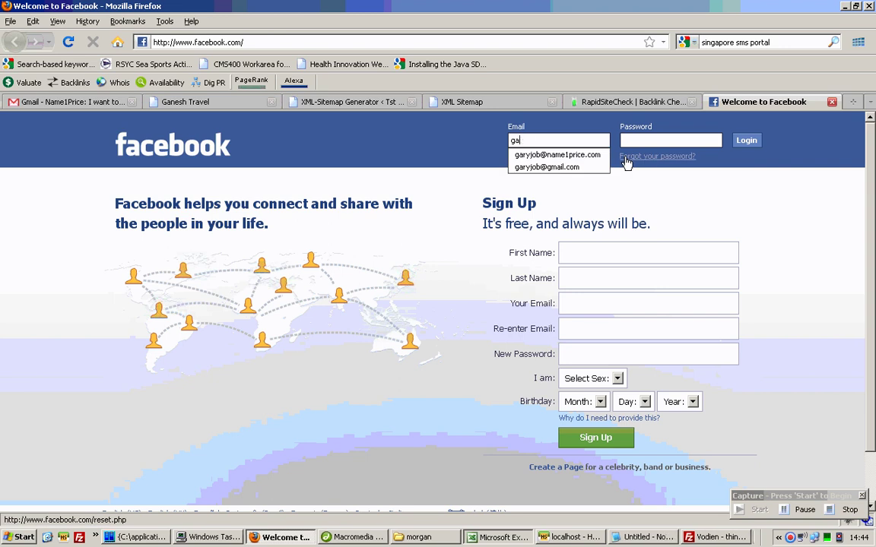
# Step: Log in to Facebook with the saved garyjo email
pyautogui.write('ryjob')
pyautogui.press('Down')
pyautogui.press('Return')
pyautogui.press('Return')
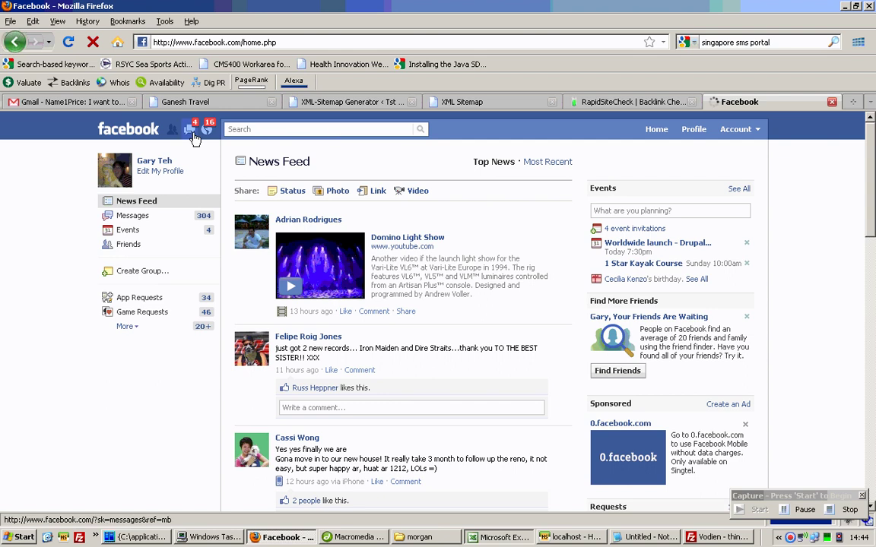
# Step: Search 'things', open the Things to Do Singapore page and go to Edit Page
pyautogui.click(306, 130)
pyautogui.write('th')
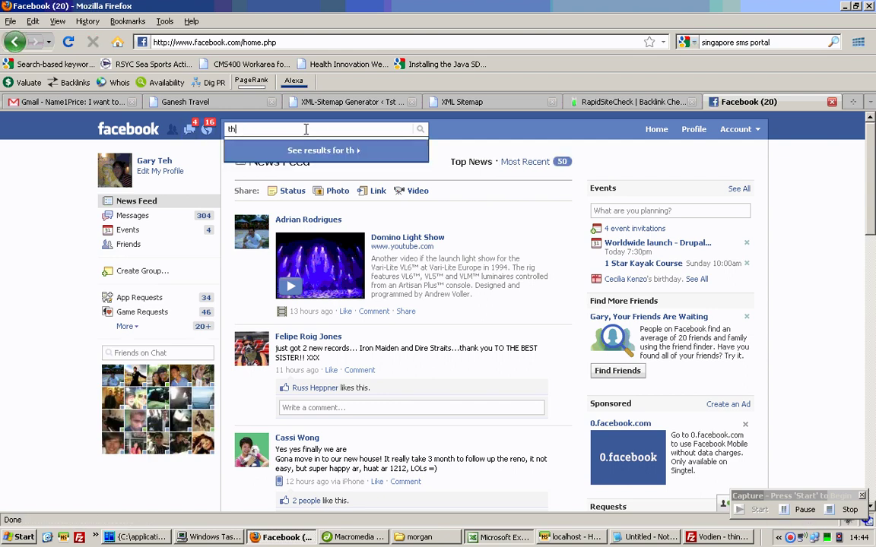
pyautogui.write('ings')
pyautogui.press('Down')
pyautogui.press('Return')
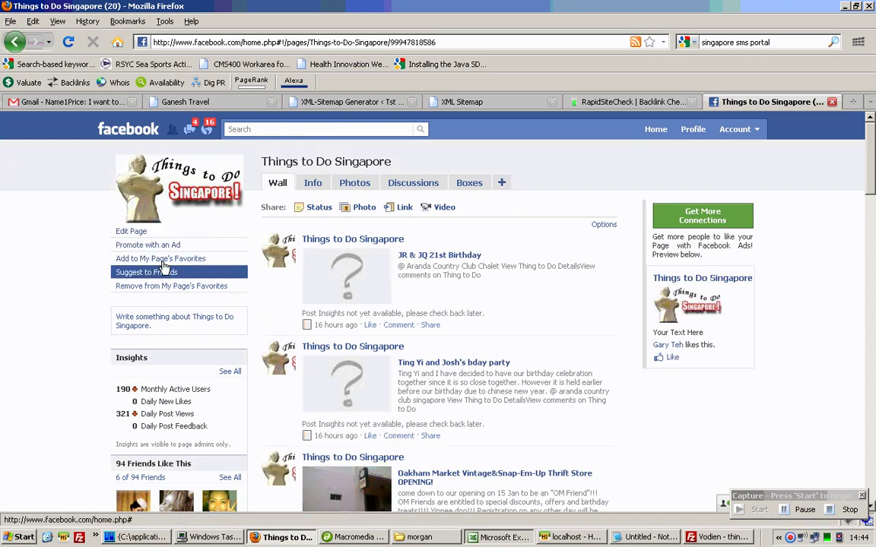
pyautogui.click(131, 231)
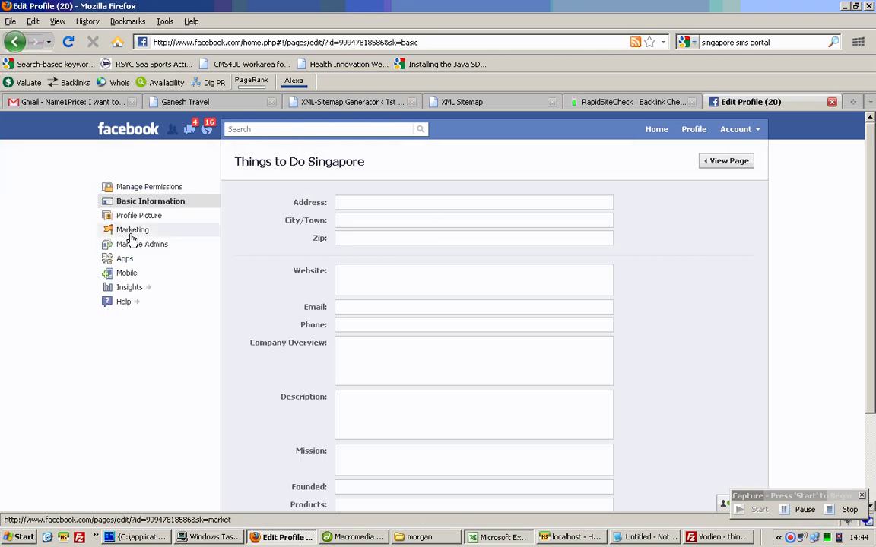
# Step: Open 'Add a Like Box to your Website' from Things to Do Singapore's Marketing options
pyautogui.click(131, 235)
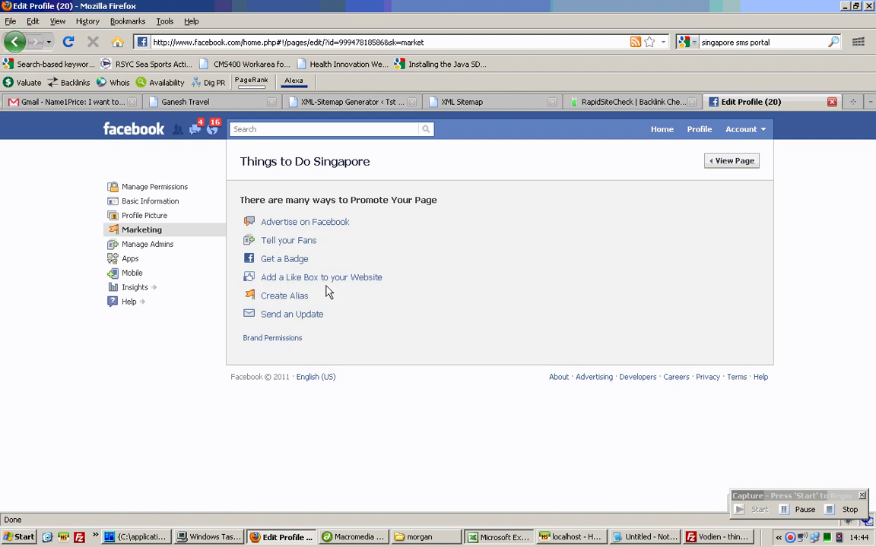
pyautogui.click(184, 100)
pyautogui.click(51, 105)
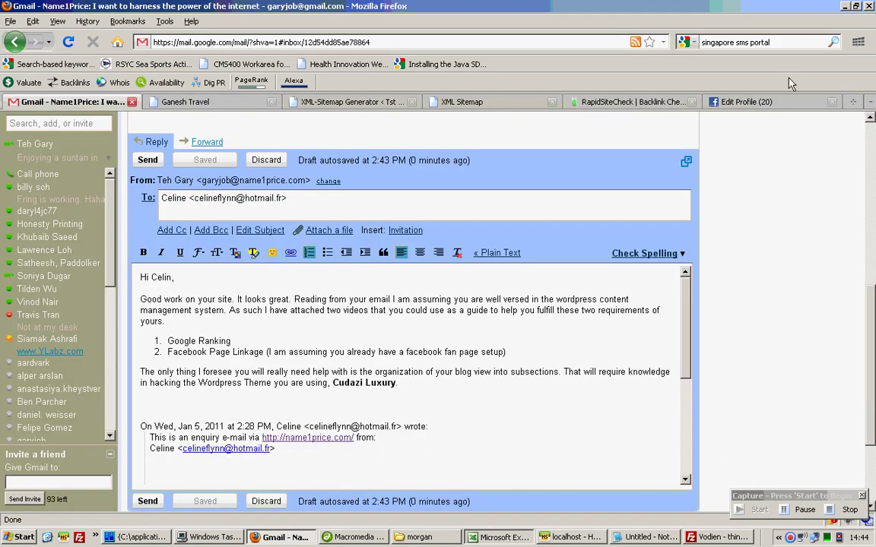
pyautogui.click(749, 102)
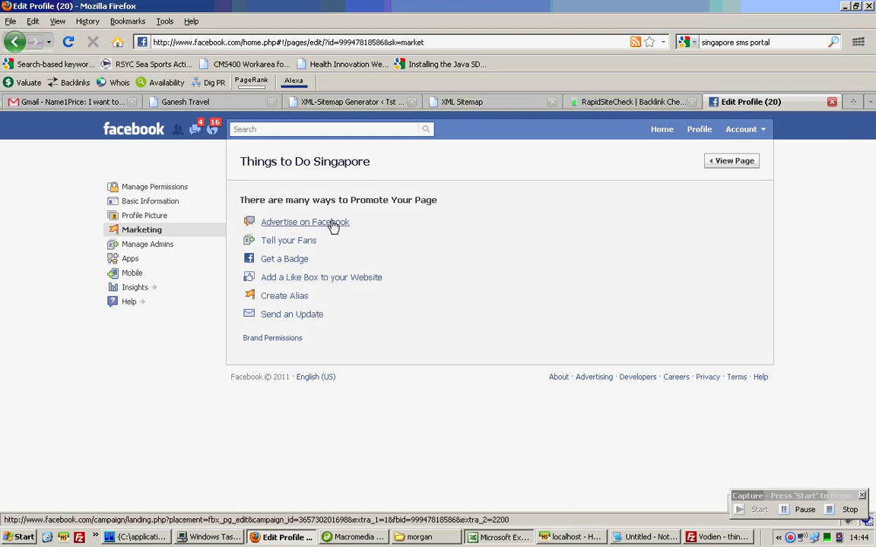
pyautogui.click(301, 281)
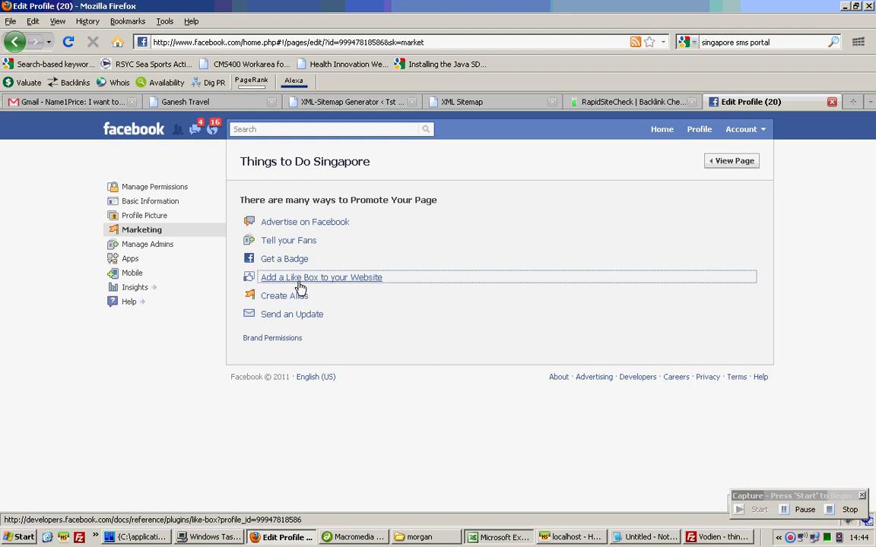
# Step: Scroll through the Like Box plugin settings and generate its embed code with Get Code
pyautogui.scroll(-2, 530, 255)
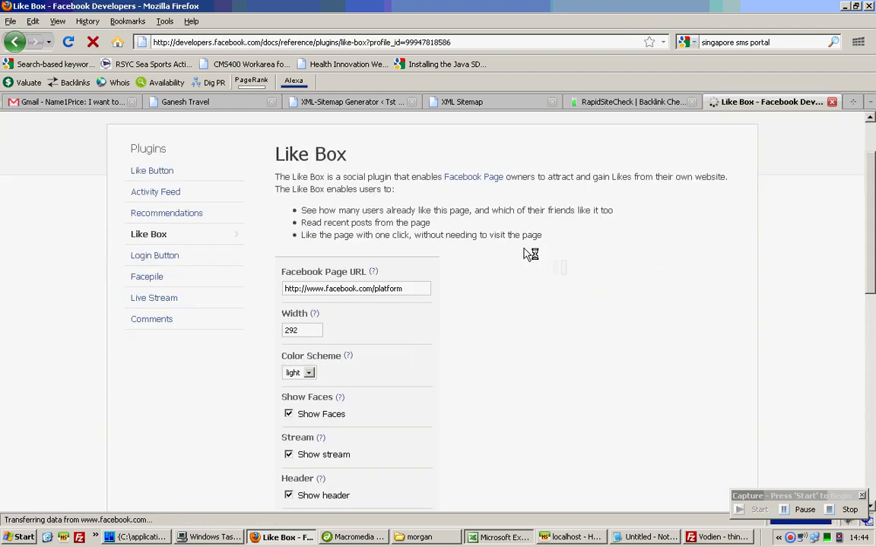
pyautogui.scroll(-2, 529, 253)
pyautogui.scroll(-2, 678, 266)
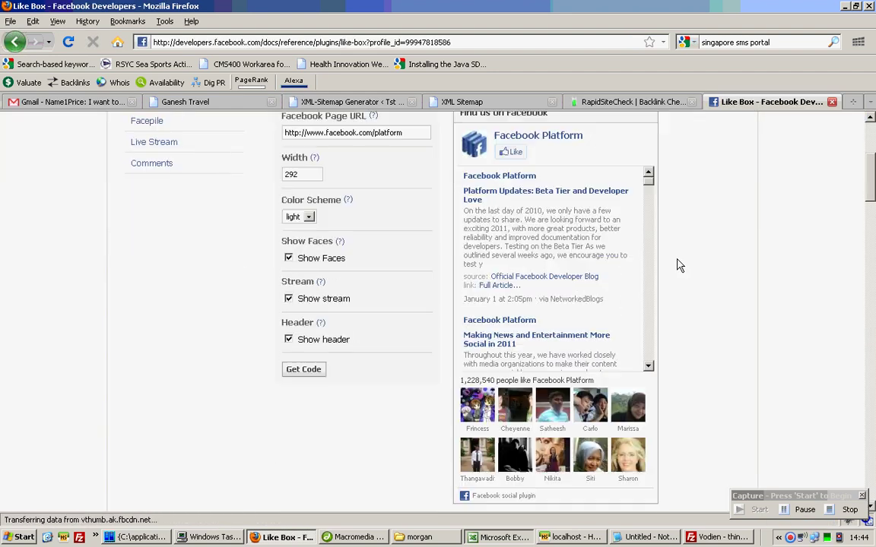
pyautogui.scroll(-2, 639, 320)
pyautogui.scroll(2, 712, 292)
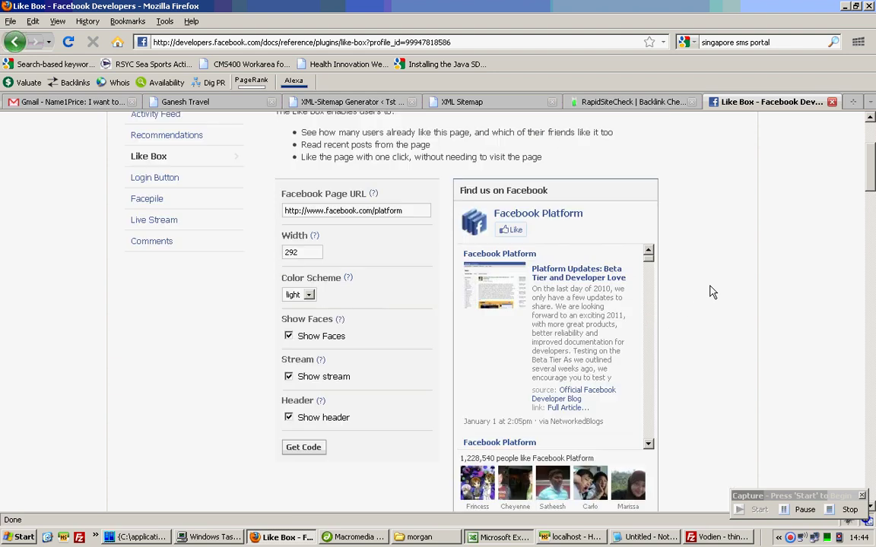
pyautogui.scroll(1, 712, 291)
pyautogui.scroll(-5, 712, 291)
pyautogui.scroll(-2, 712, 291)
pyautogui.scroll(5, 711, 291)
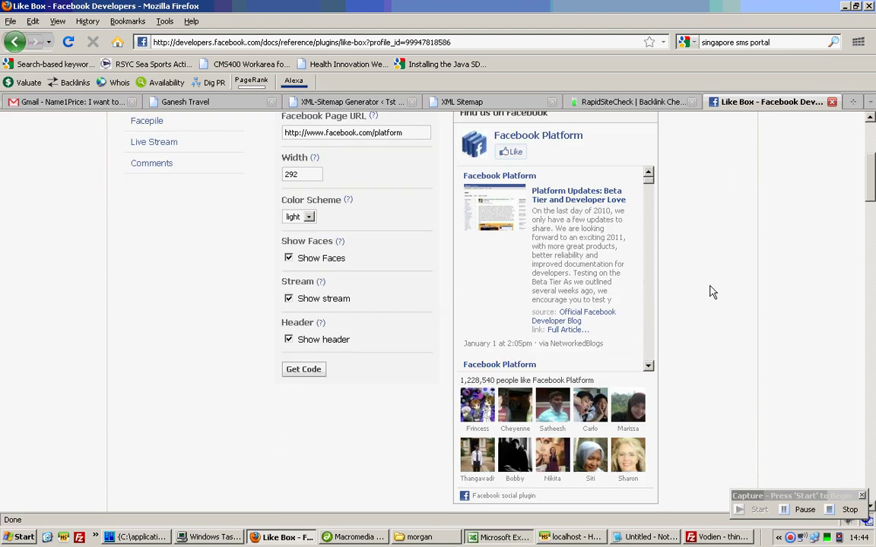
pyautogui.click(318, 370)
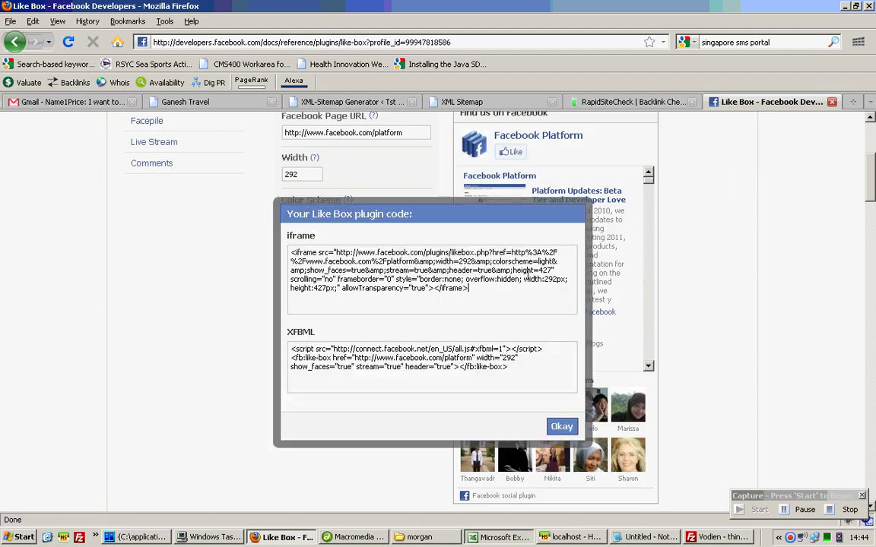
# Step: Copy the Like Box iframe code and return to the WordPress admin tab
pyautogui.click(494, 296)
pyautogui.rightClick(346, 247)
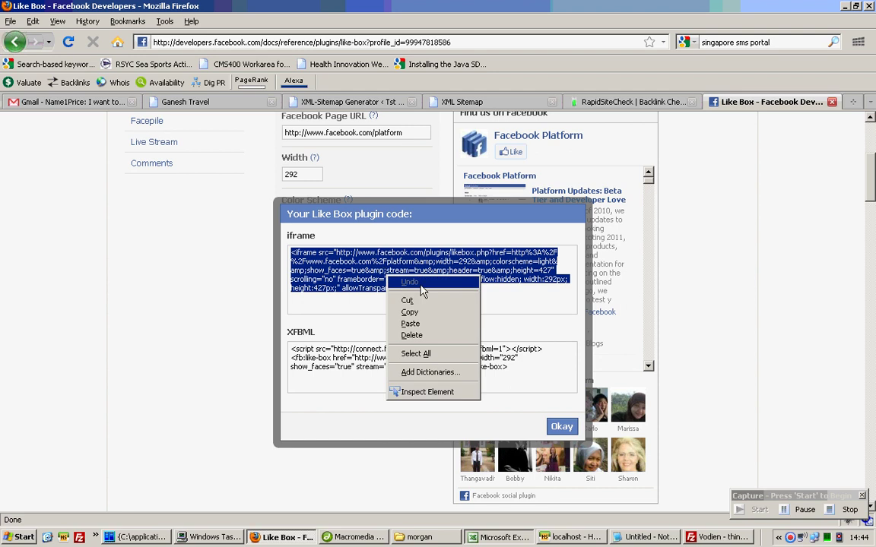
pyautogui.click(374, 283)
pyautogui.click(712, 239)
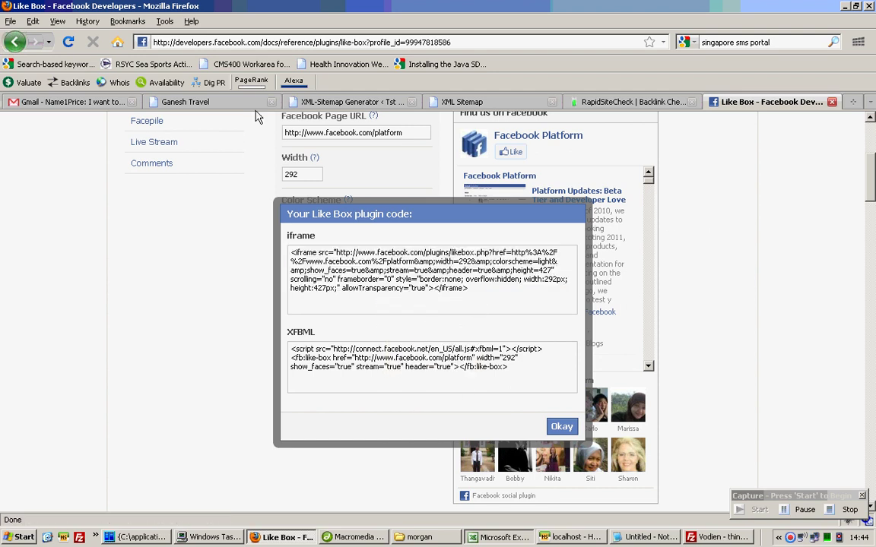
pyautogui.click(334, 101)
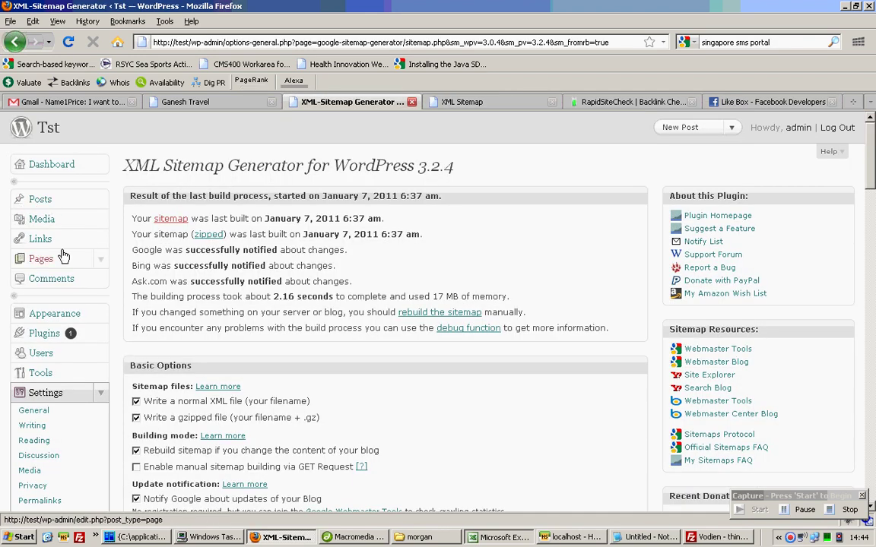
# Step: Publish a new post 'fun!' containing the pasted Like Box iframe code
pyautogui.click(97, 199)
pyautogui.click(36, 233)
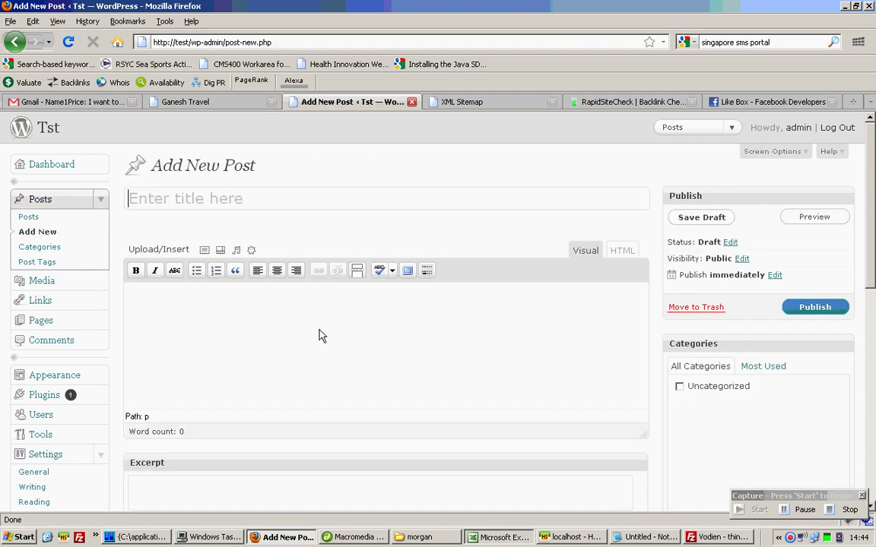
pyautogui.rightClick(322, 332)
pyautogui.click(392, 380)
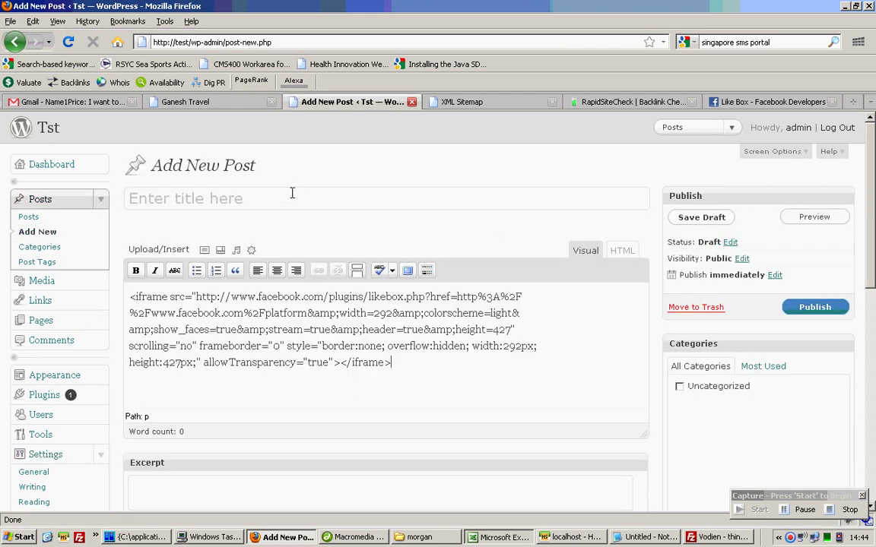
pyautogui.click(311, 196)
pyautogui.write('fun!')
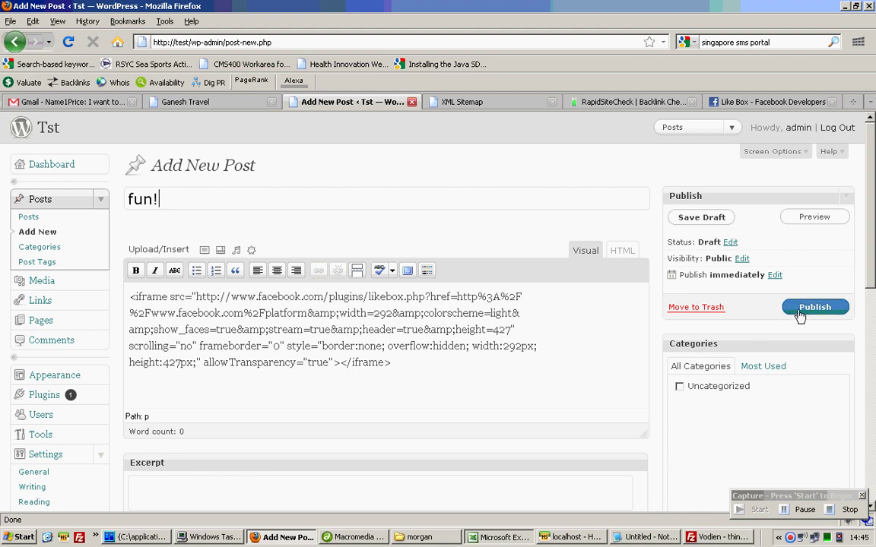
pyautogui.click(799, 316)
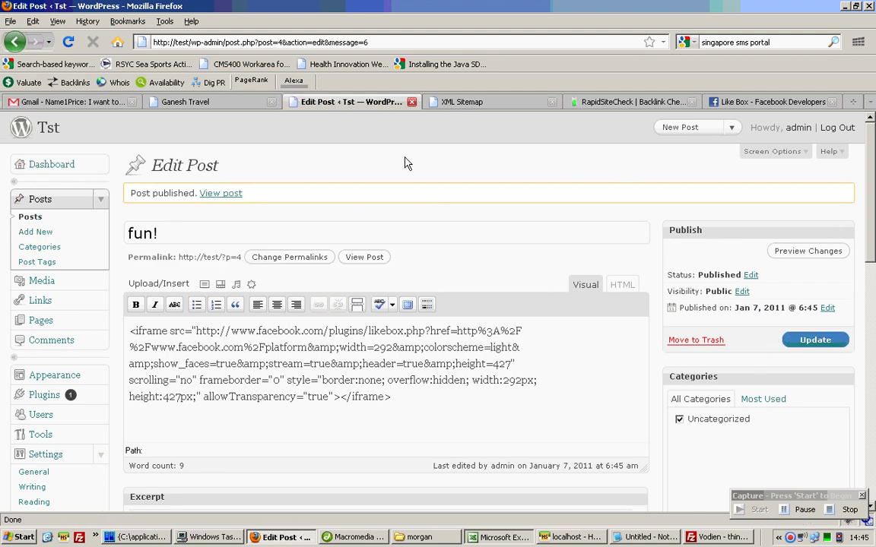
# Step: Open the Tst site front page in a new tab and view the post showing raw code
pyautogui.rightClick(55, 136)
pyautogui.click(91, 147)
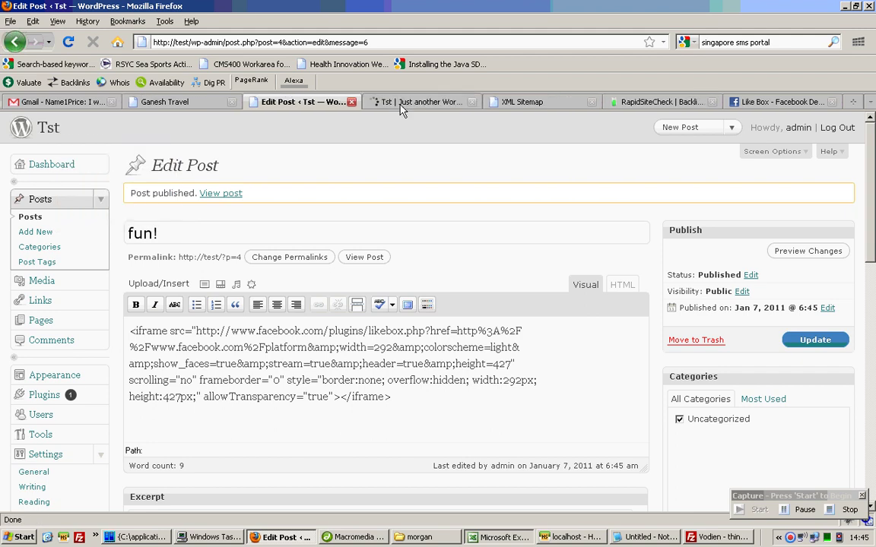
pyautogui.click(410, 101)
pyautogui.scroll(-4, 811, 215)
pyautogui.scroll(4, 812, 215)
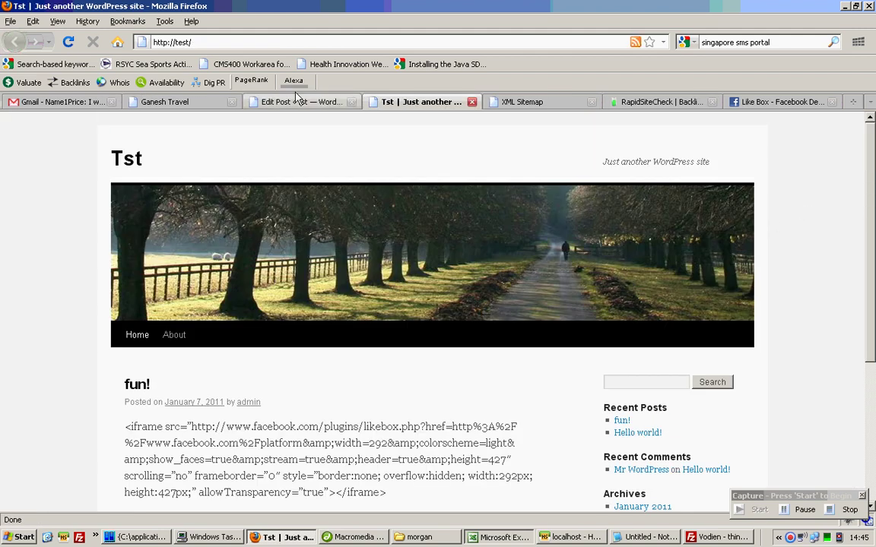
pyautogui.click(299, 103)
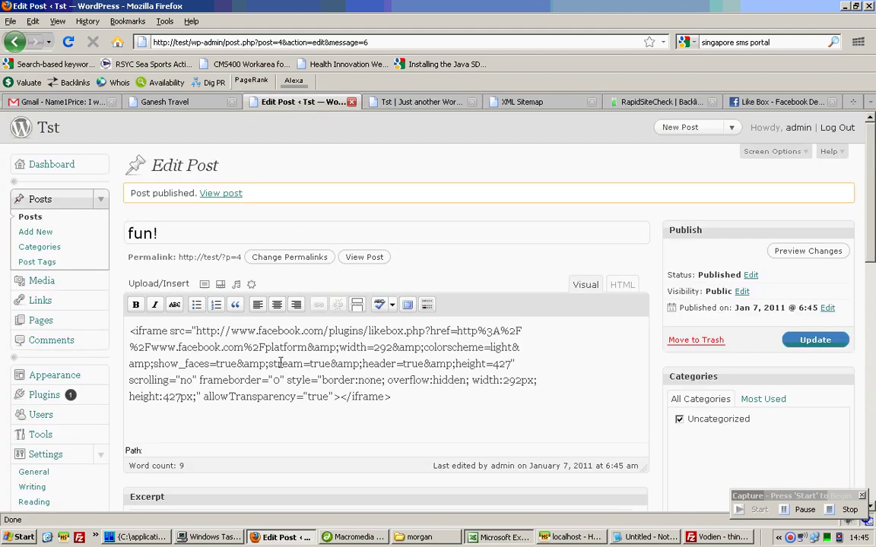
# Step: Replace the fun! post's content with the iframe code pasted in the HTML editor and update it
pyautogui.moveTo(426, 398); pyautogui.dragTo(35, 336)
pyautogui.hotkey('ctrl', 'c')
pyautogui.press('Delete')
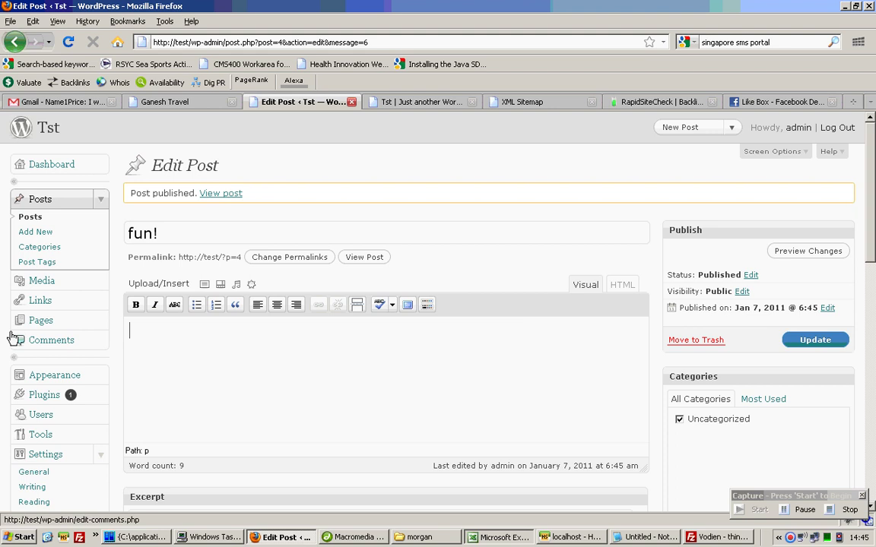
pyautogui.click(620, 286)
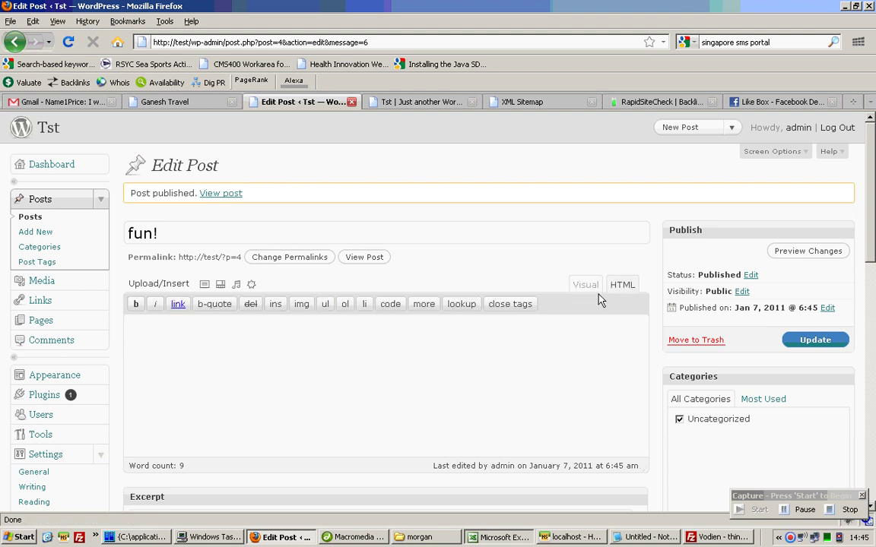
pyautogui.rightClick(237, 422)
pyautogui.click(273, 344)
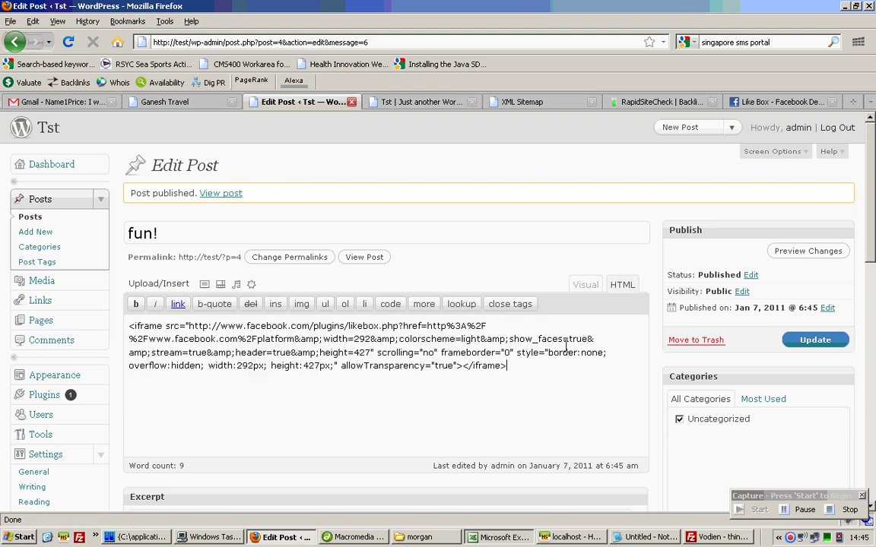
pyautogui.click(805, 341)
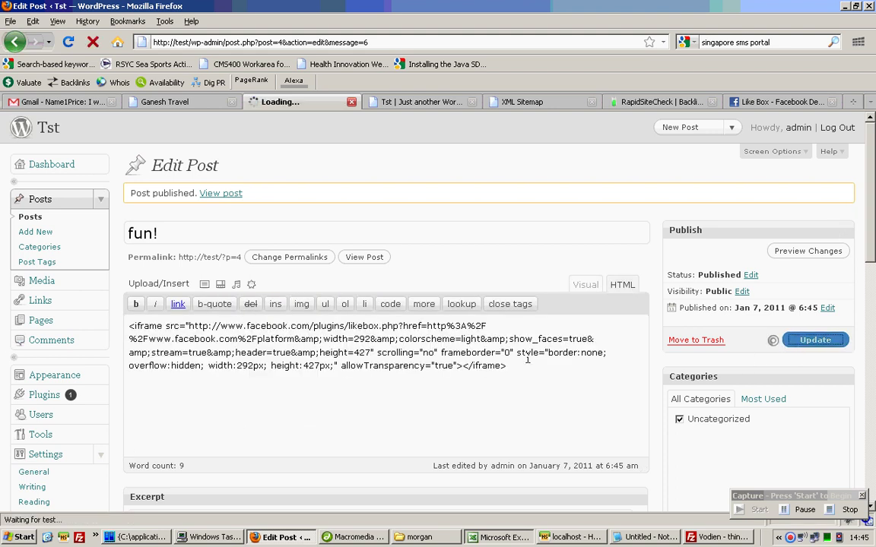
# Step: Reload the front page to see the working Like Box, then return to the post editor
pyautogui.click(405, 107)
pyautogui.click(68, 43)
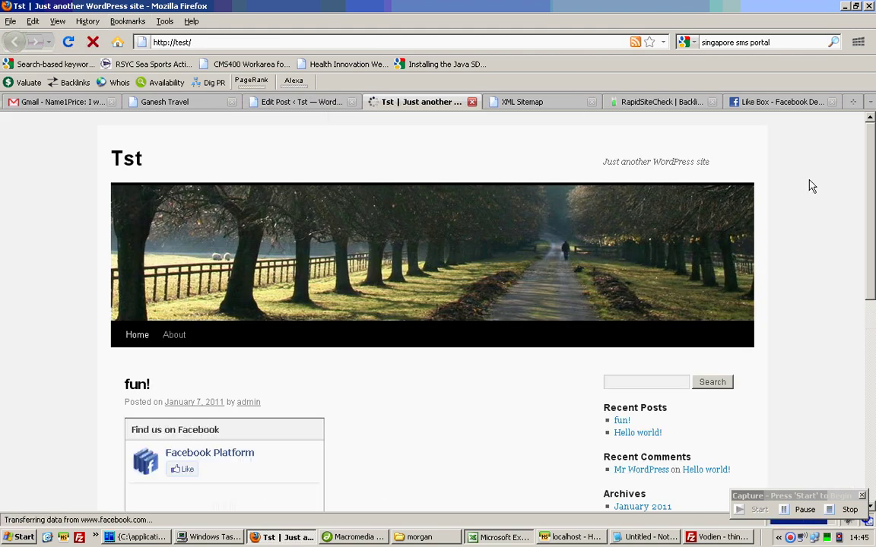
pyautogui.scroll(-5, 809, 187)
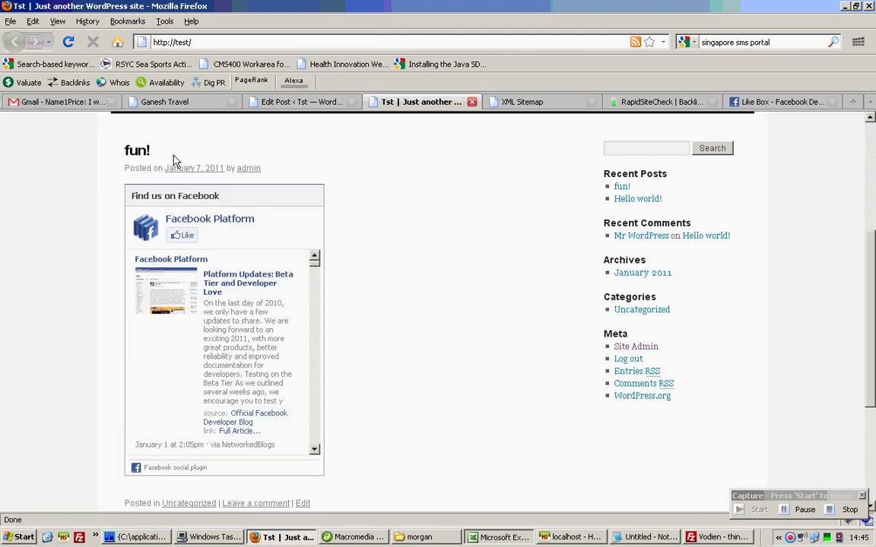
pyautogui.scroll(2, 414, 289)
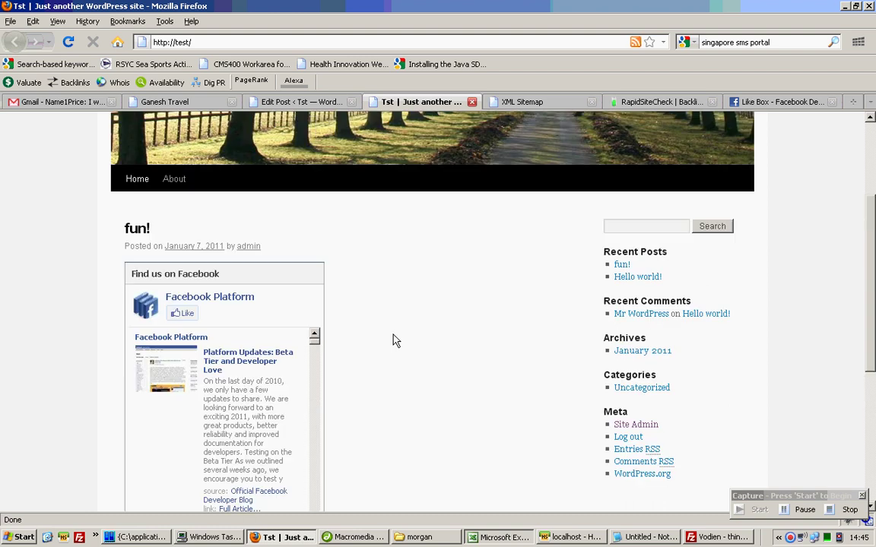
pyautogui.click(304, 102)
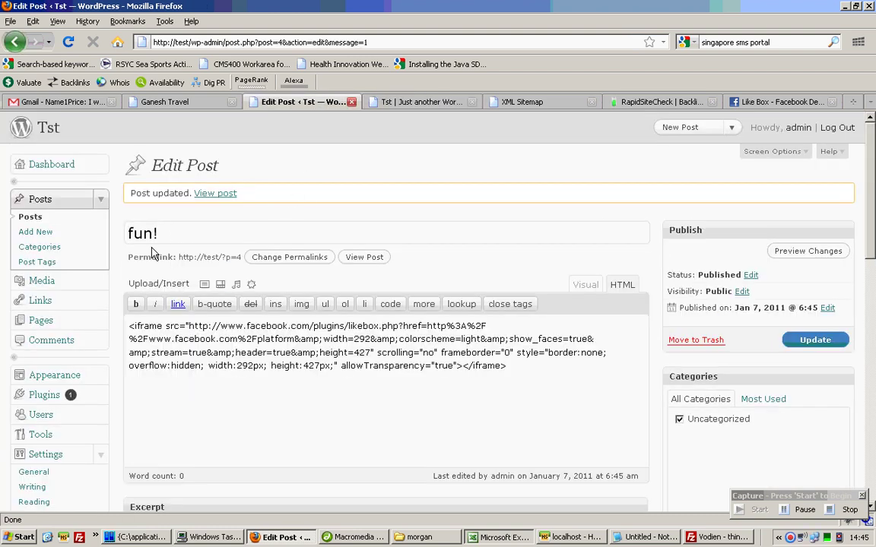
pyautogui.scroll(-2, 151, 253)
pyautogui.moveTo(57, 320)
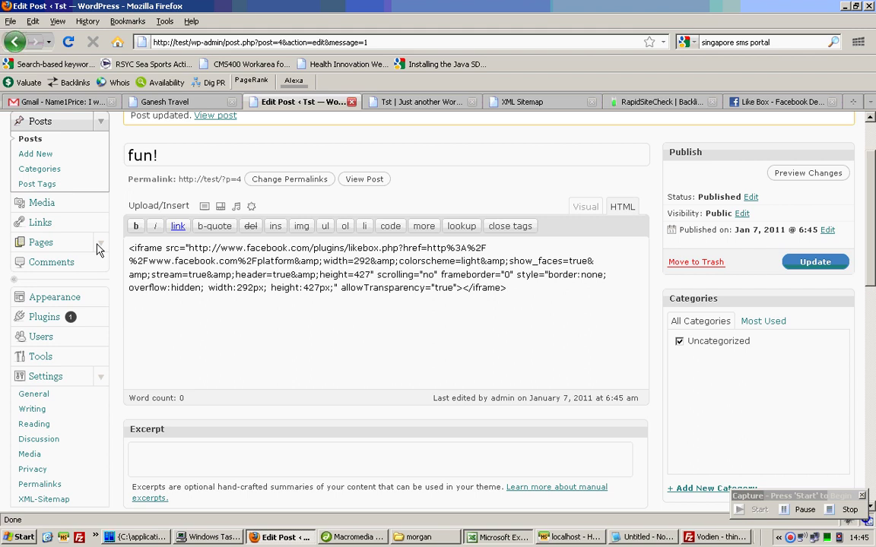
pyautogui.scroll(2, 97, 248)
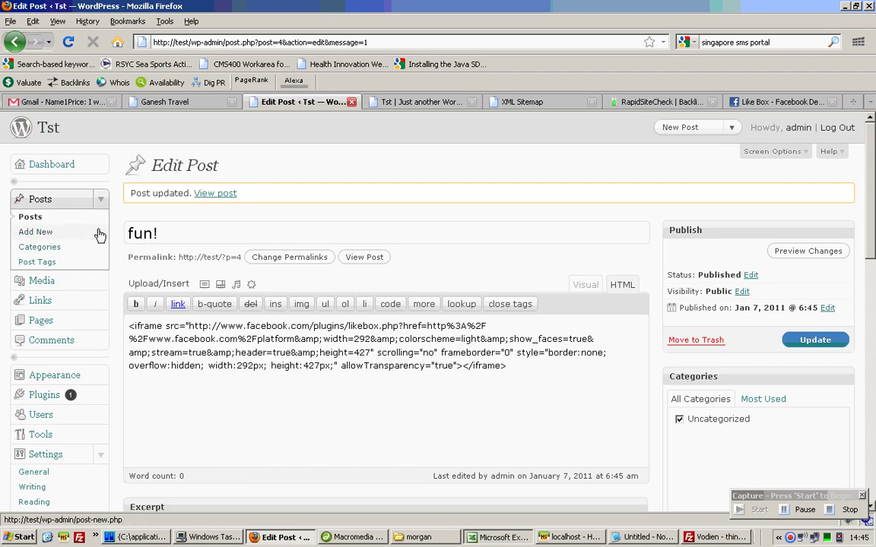
# Step: Go to Appearance > Widgets and scroll through the available widgets
pyautogui.click(101, 382)
pyautogui.scroll(-2, 101, 380)
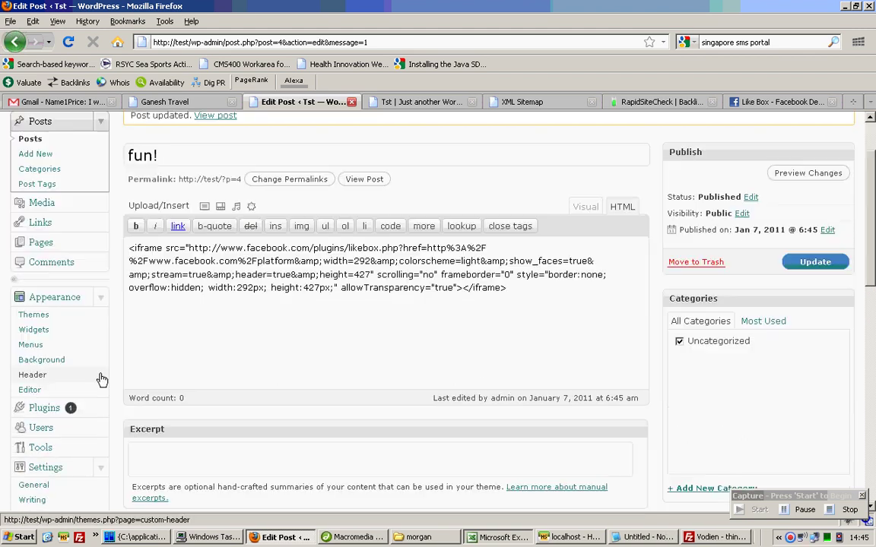
pyautogui.click(36, 328)
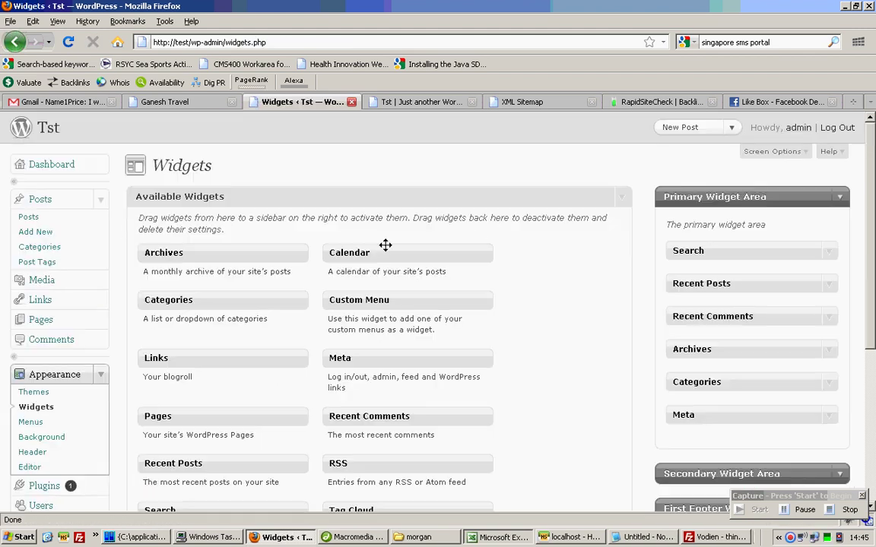
pyautogui.scroll(-5, 680, 257)
pyautogui.scroll(3, 680, 268)
pyautogui.scroll(2, 683, 270)
pyautogui.scroll(-5, 791, 251)
# Step: Cycle through the open browser tabs and come back to the Widgets page
pyautogui.hotkey('ctrl', 'shift', 'Tab')
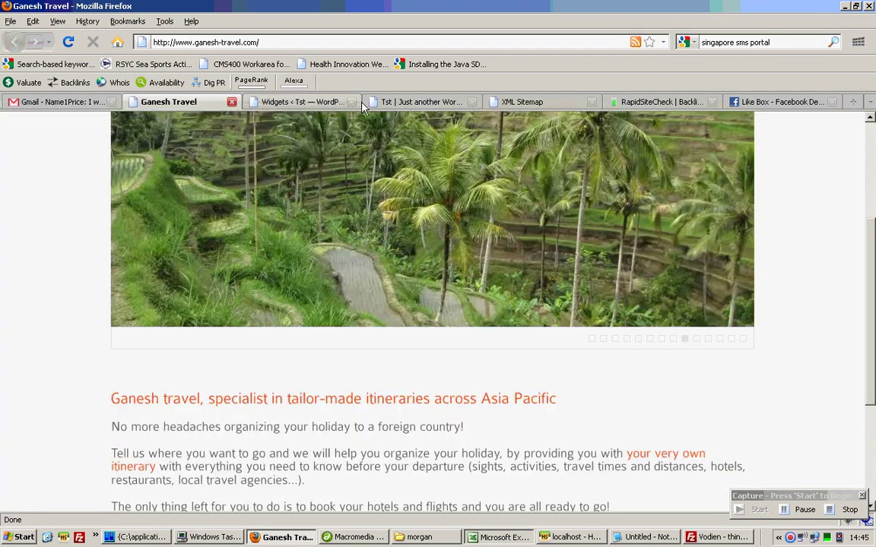
pyautogui.hotkey('ctrl', 'Tab')
pyautogui.hotkey('ctrl', 'Tab')
pyautogui.click(277, 107)
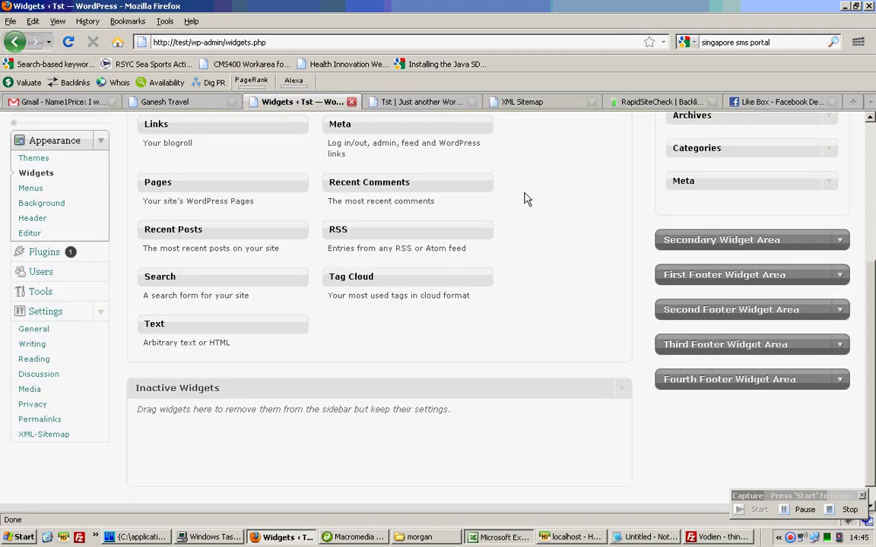
pyautogui.scroll(5, 760, 250)
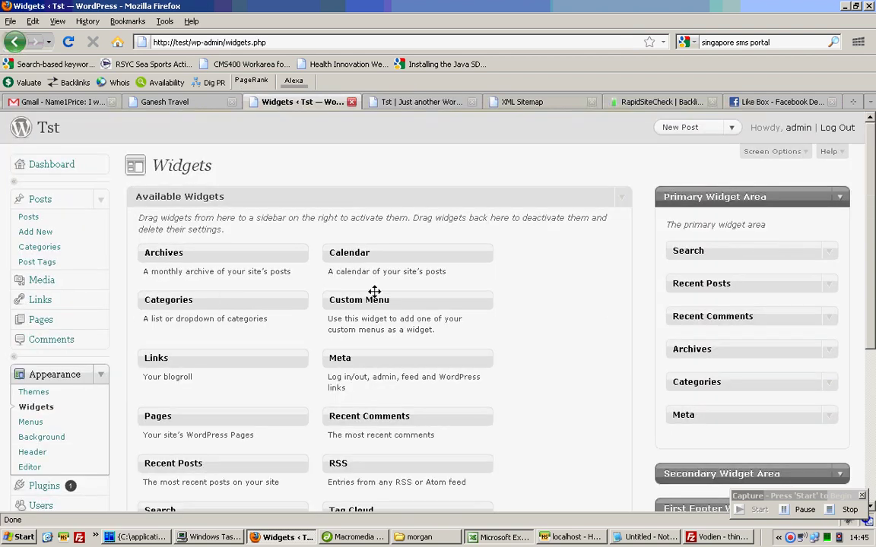
pyautogui.scroll(-3, 368, 346)
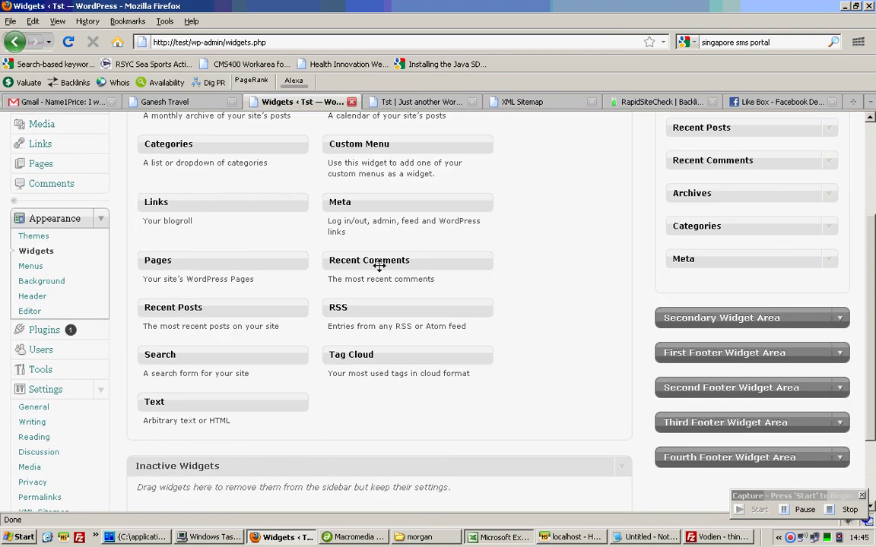
pyautogui.scroll(2, 325, 299)
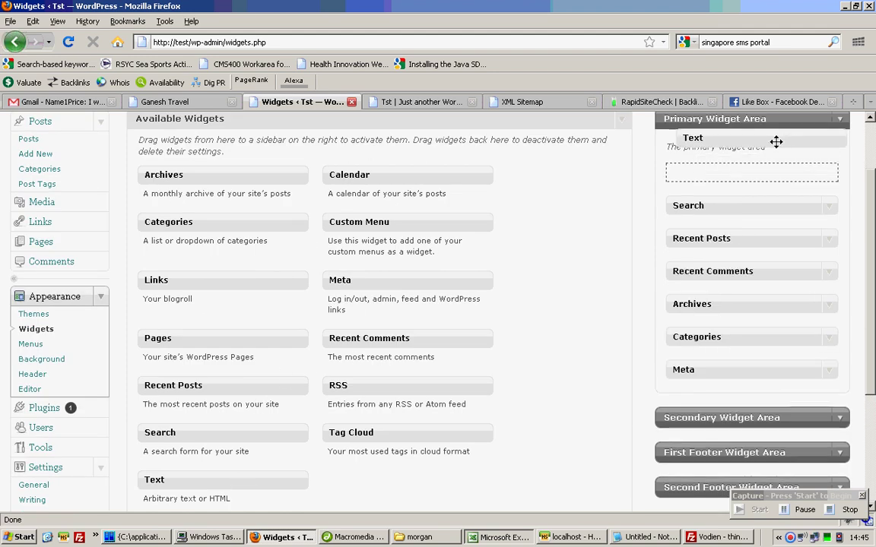
# Step: Add a Text widget to the Primary Widget Area with the pasted Like Box code and save it
pyautogui.moveTo(238, 484); pyautogui.dragTo(770, 154)
pyautogui.rightClick(652, 290)
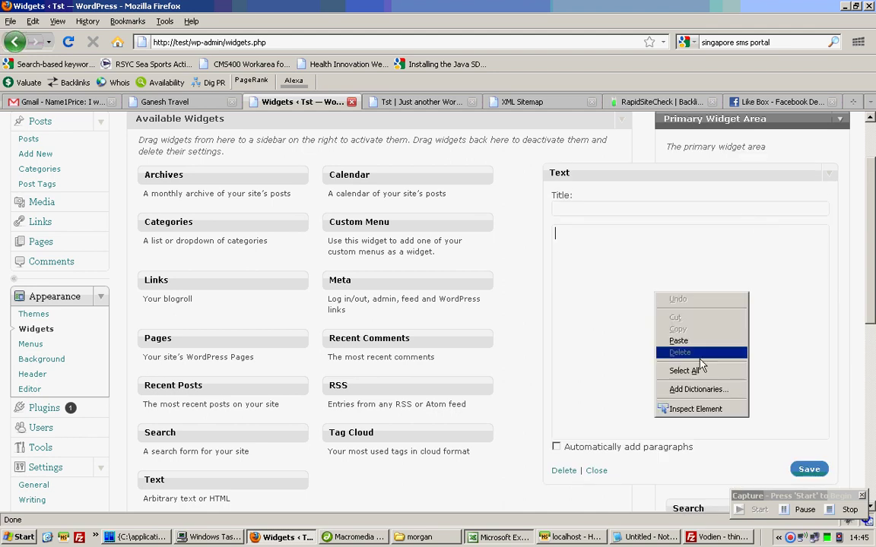
pyautogui.click(677, 338)
pyautogui.click(809, 470)
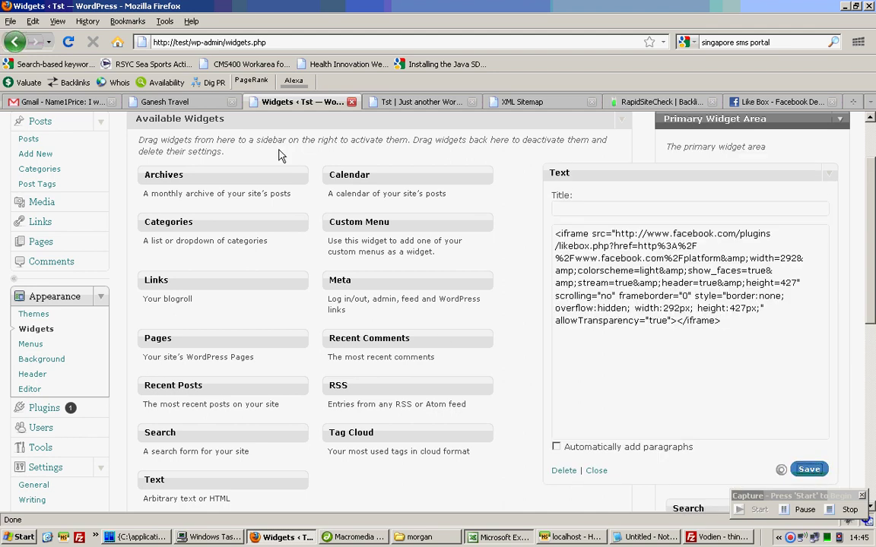
# Step: Reload the front page to see the second Like Box in the sidebar, then return to Widgets
pyautogui.click(401, 102)
pyautogui.click(68, 42)
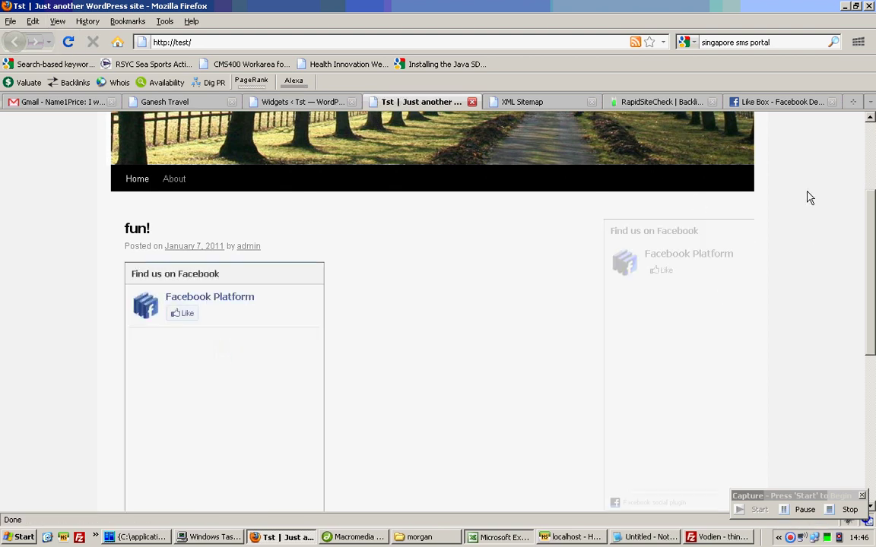
pyautogui.scroll(-3, 783, 236)
pyautogui.scroll(3, 699, 282)
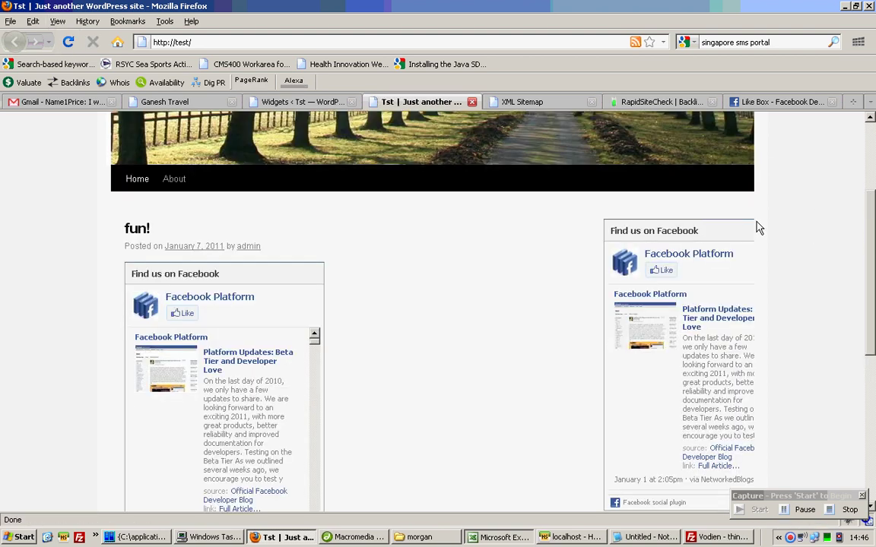
pyautogui.scroll(-3, 753, 228)
pyautogui.scroll(3, 749, 236)
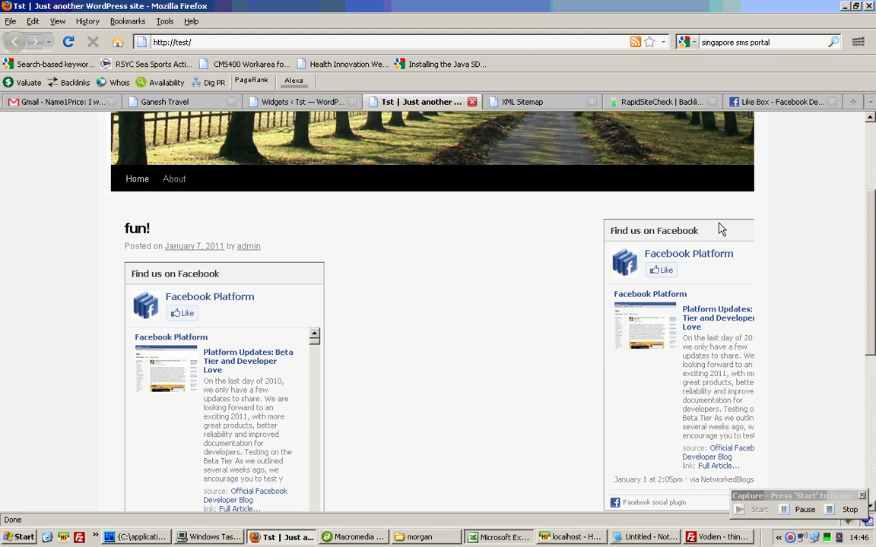
pyautogui.click(292, 103)
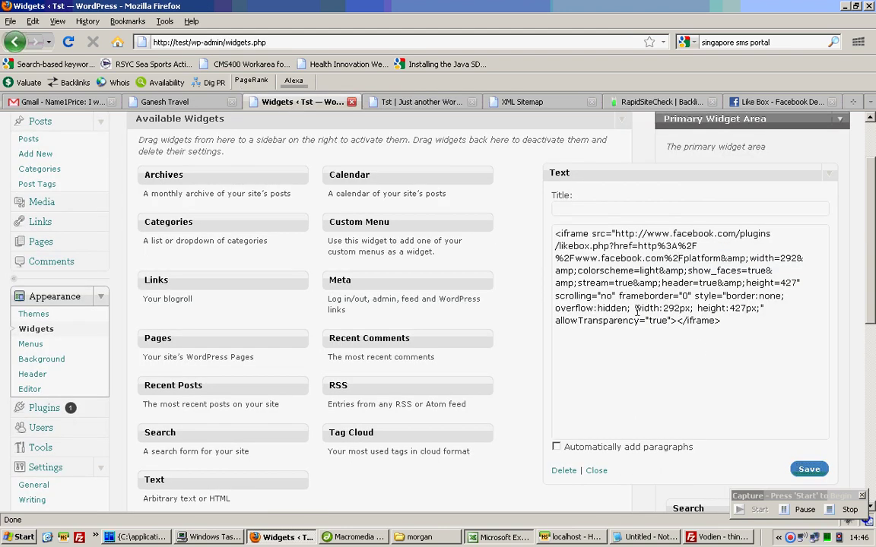
# Step: Change the widget's width digits to '00' and reload the front page to compare
pyautogui.click(679, 309)
pyautogui.press('BackSpace')
pyautogui.press('BackSpace')
pyautogui.write('00')
pyautogui.click(411, 102)
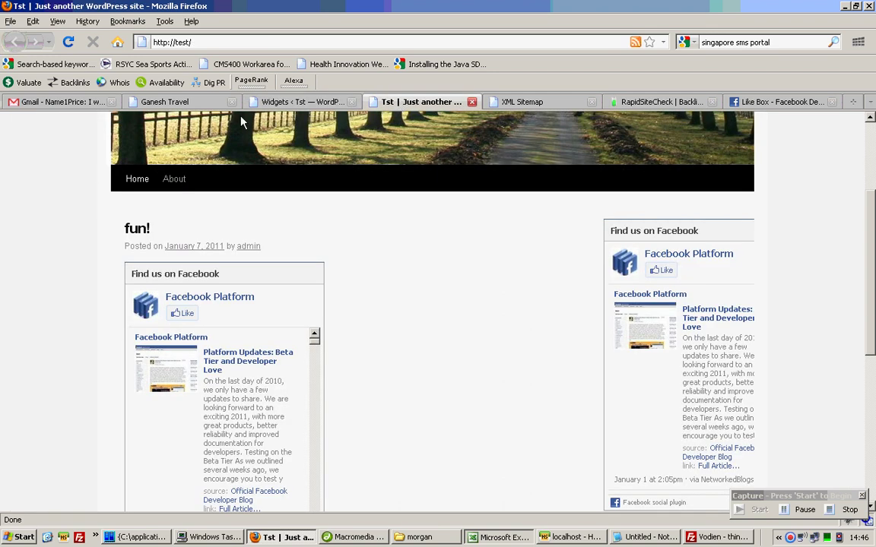
pyautogui.click(68, 42)
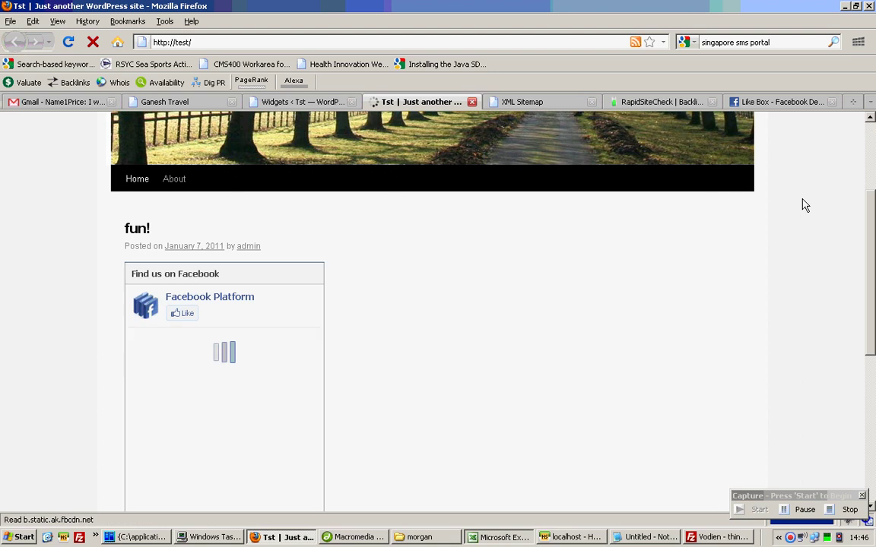
pyautogui.scroll(-4, 719, 225)
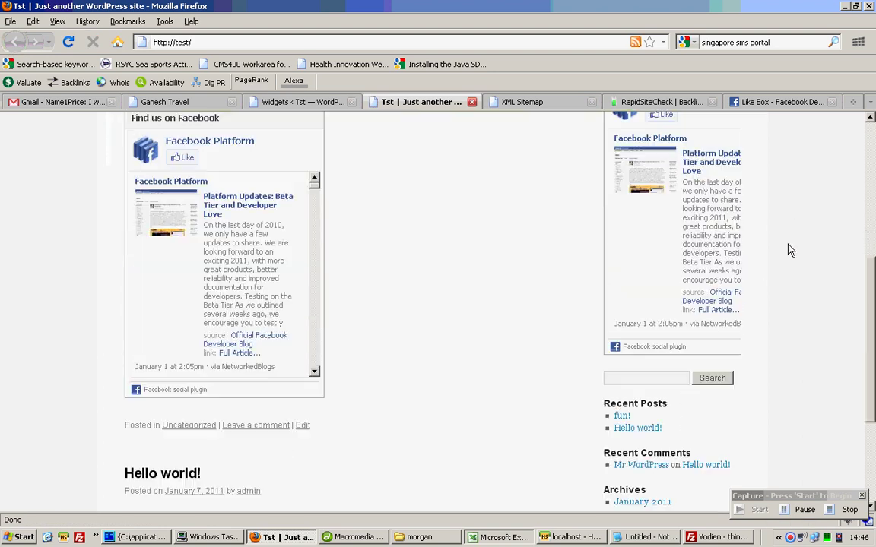
# Step: Glance at the Ganesh Travel About Us page, then return to the Widgets page
pyautogui.click(281, 104)
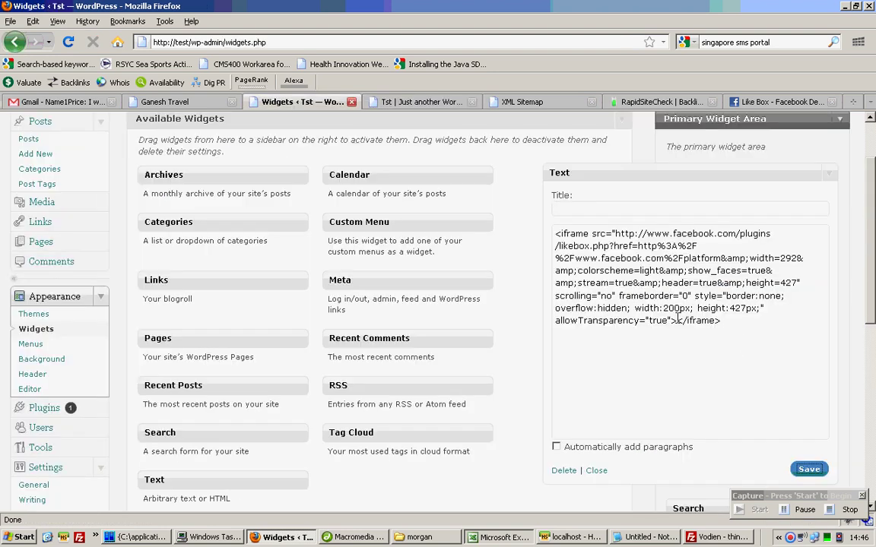
pyautogui.click(168, 102)
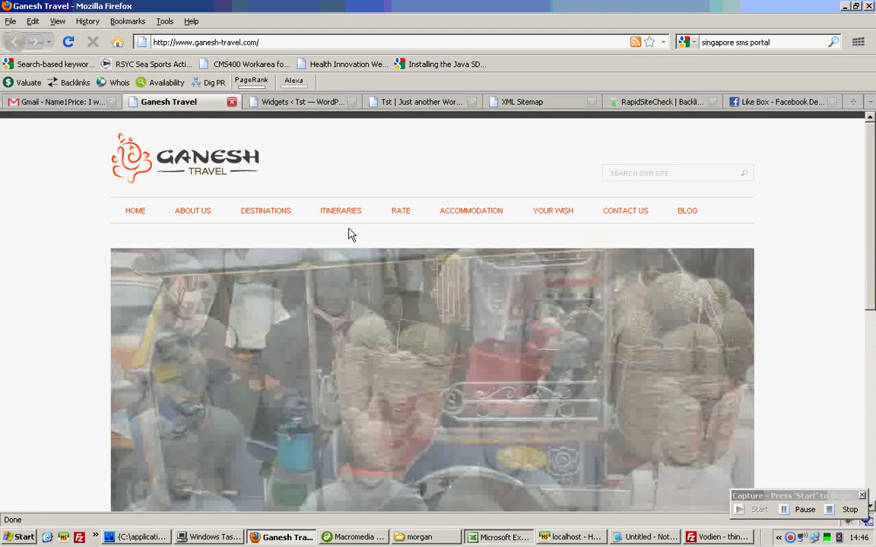
pyautogui.click(179, 213)
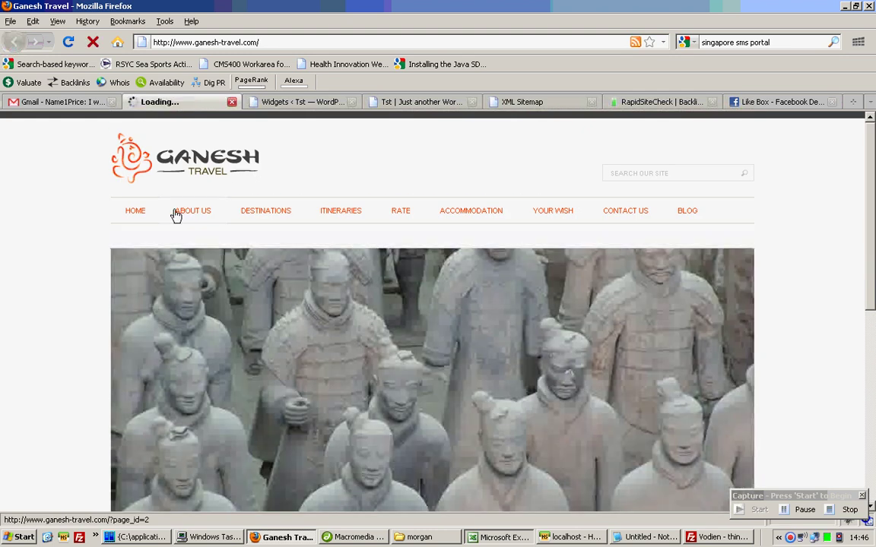
pyautogui.scroll(-6, 760, 244)
pyautogui.scroll(6, 532, 213)
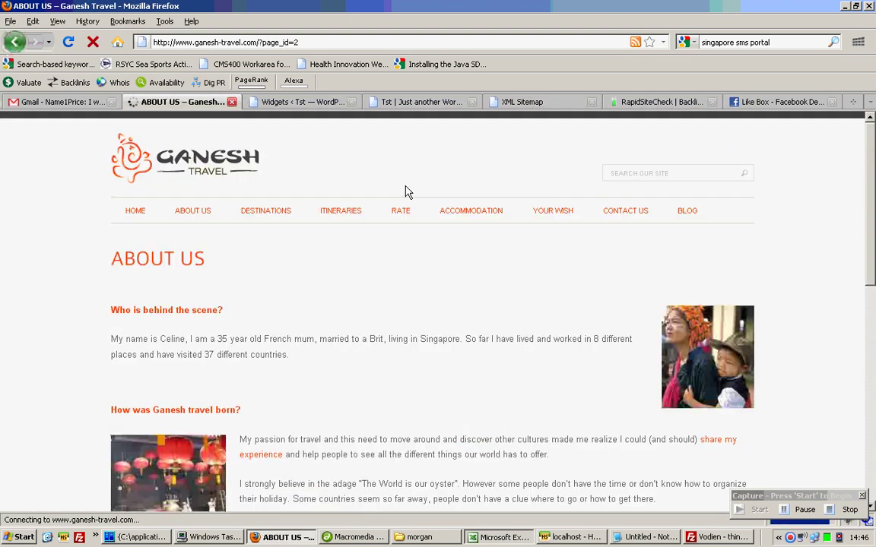
pyautogui.click(304, 102)
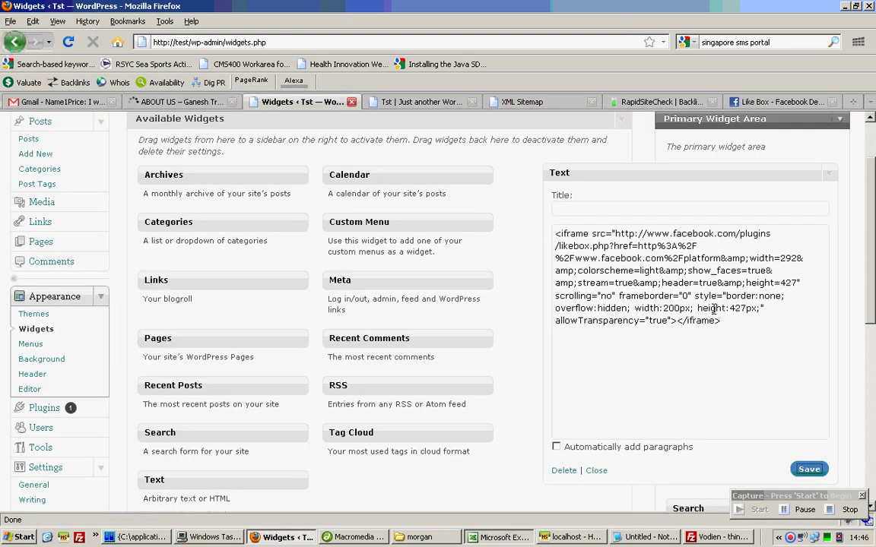
# Step: Narrow the widget's style width to 100px and refresh the front page to check it
pyautogui.press('Delete')
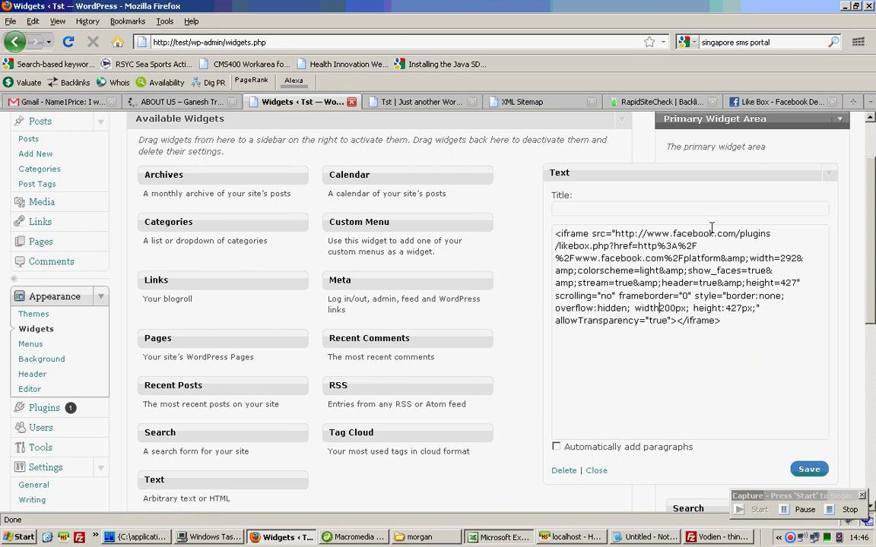
pyautogui.press('Delete')
pyautogui.write('1')
pyautogui.write(':')
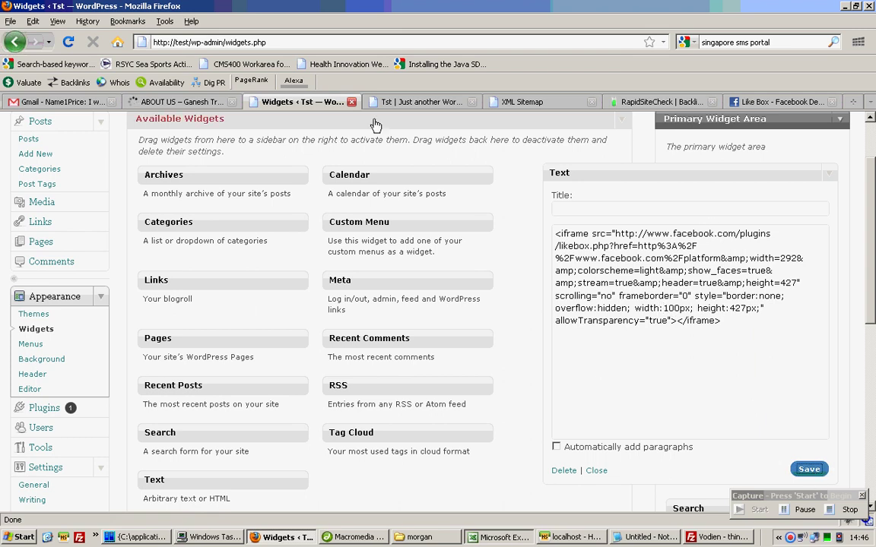
pyautogui.click(416, 102)
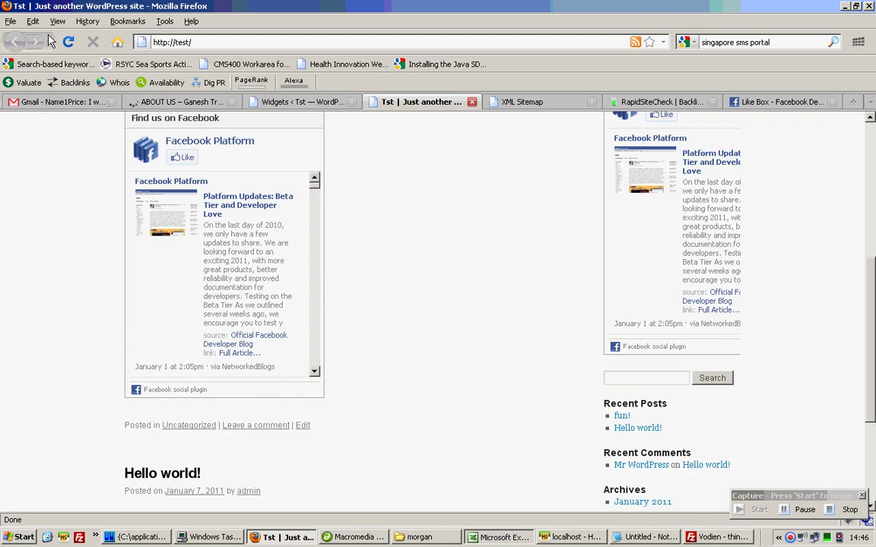
pyautogui.press('F5')
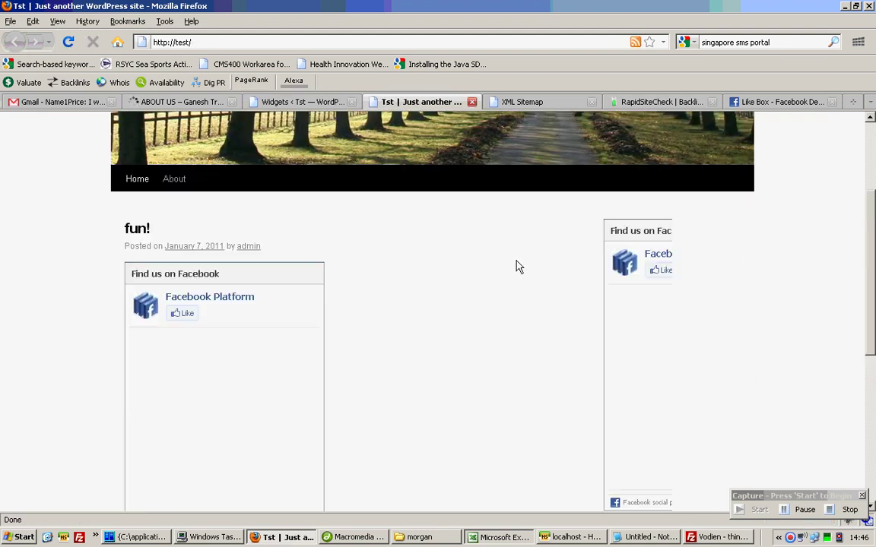
# Step: Set the Like Box URL width to 200 and style width to 200px, and save the widget
pyautogui.click(283, 104)
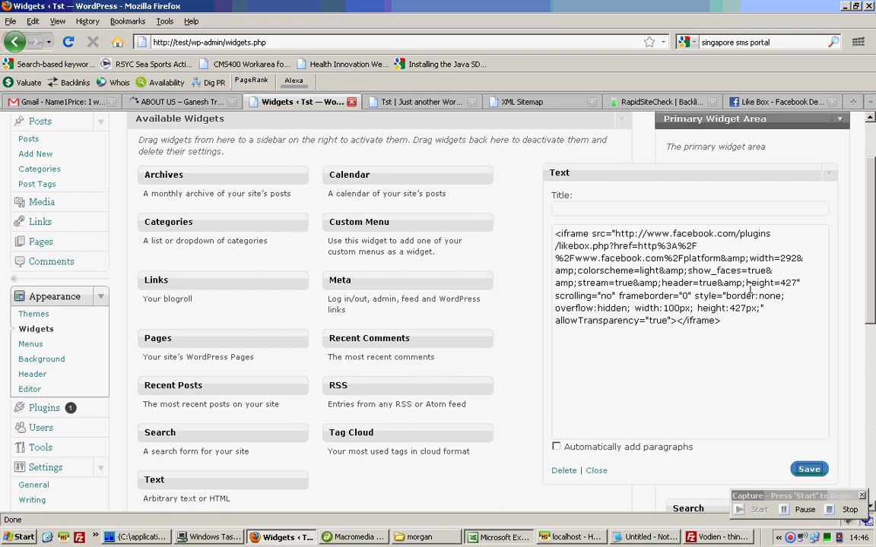
pyautogui.press('Delete')
pyautogui.press('Delete')
pyautogui.write('00')
pyautogui.press('Down')
pyautogui.press('Down')
pyautogui.press('Down')
pyautogui.press('Down')
pyautogui.press('Delete')
pyautogui.write('2')
pyautogui.click(807, 470)
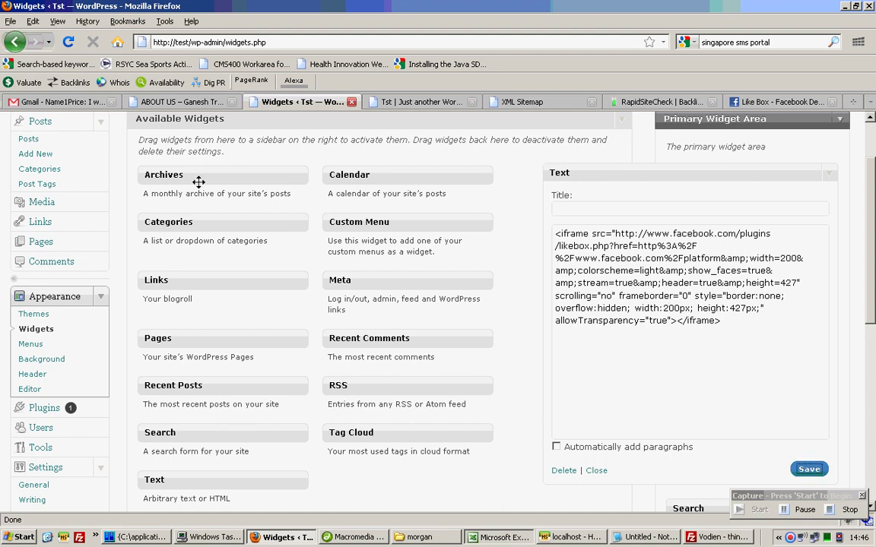
# Step: Reload the front page to confirm the resized sidebar Like Box, then view Ganesh Travel's About Us
pyautogui.click(406, 102)
pyautogui.click(67, 43)
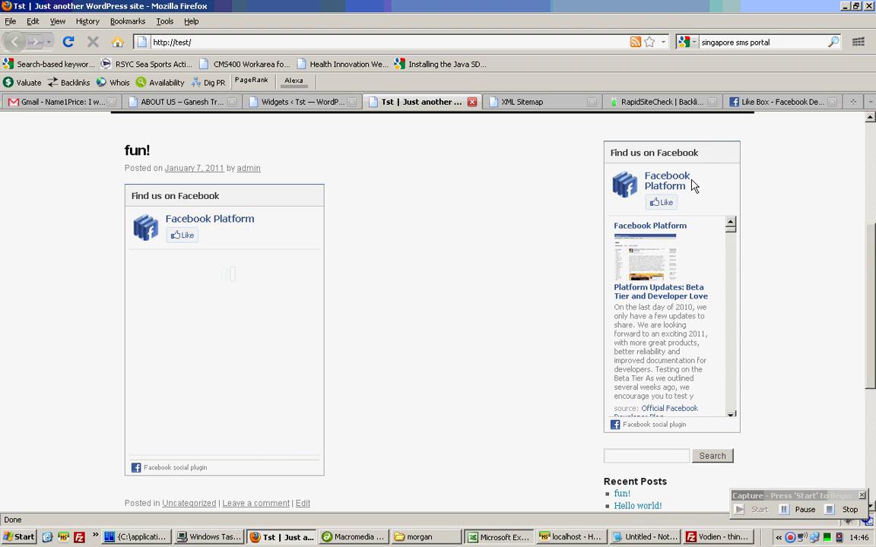
pyautogui.click(183, 102)
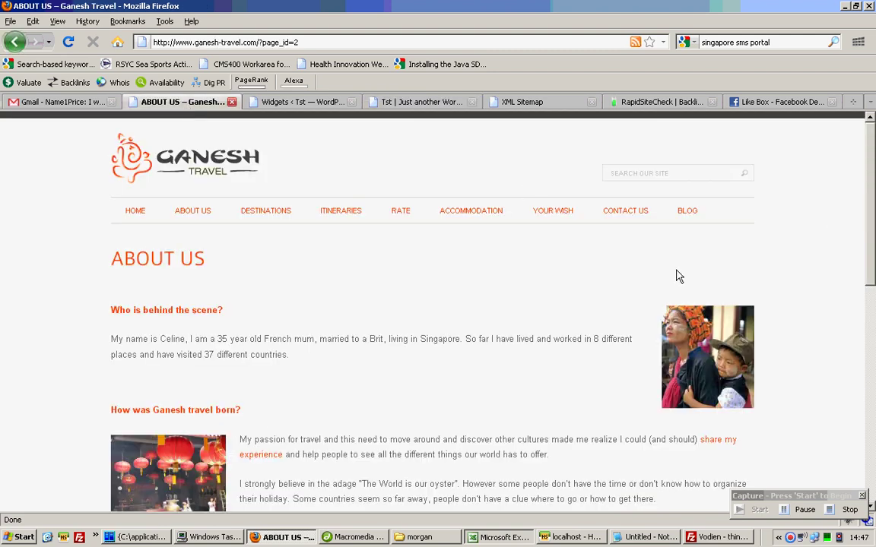
# Step: Scroll through Ganesh Travel's About Us page, then return to the test site's front page top
pyautogui.scroll(-10, 685, 266)
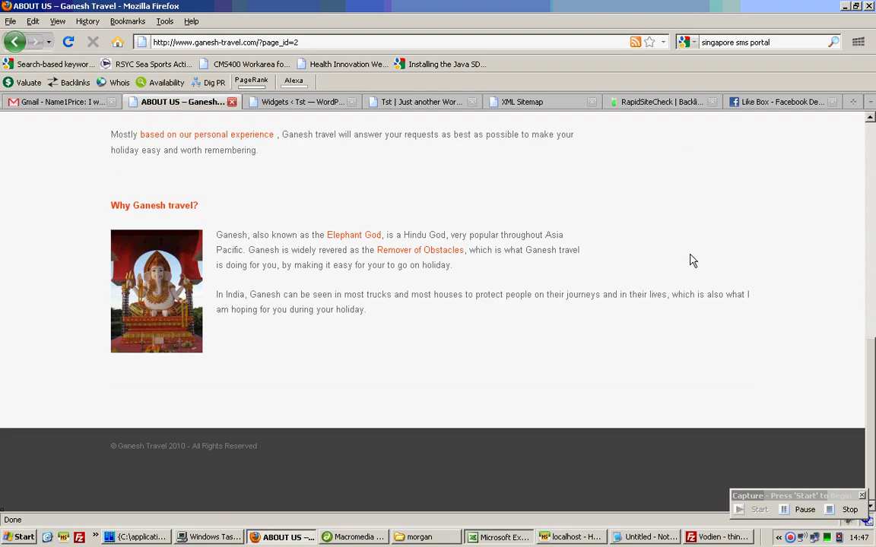
pyautogui.scroll(6, 669, 247)
pyautogui.scroll(4, 660, 244)
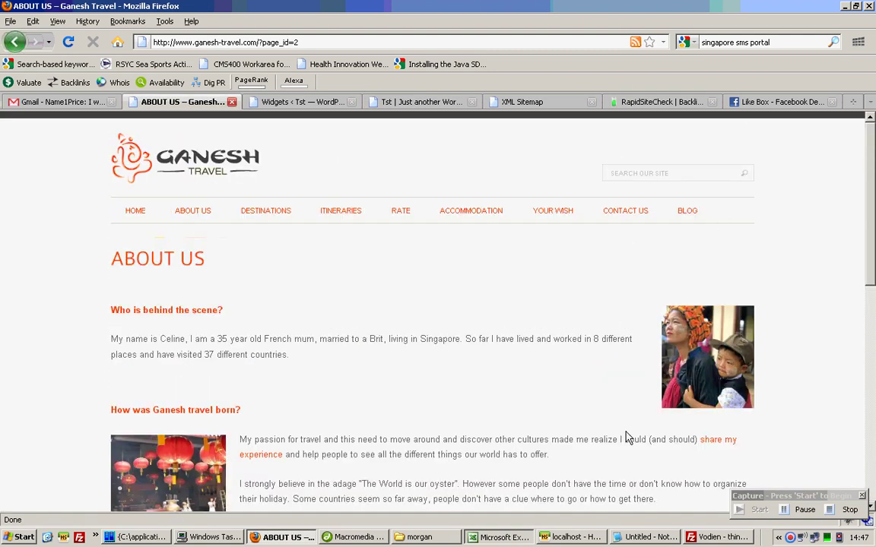
pyautogui.scroll(-4, 625, 439)
pyautogui.scroll(4, 723, 403)
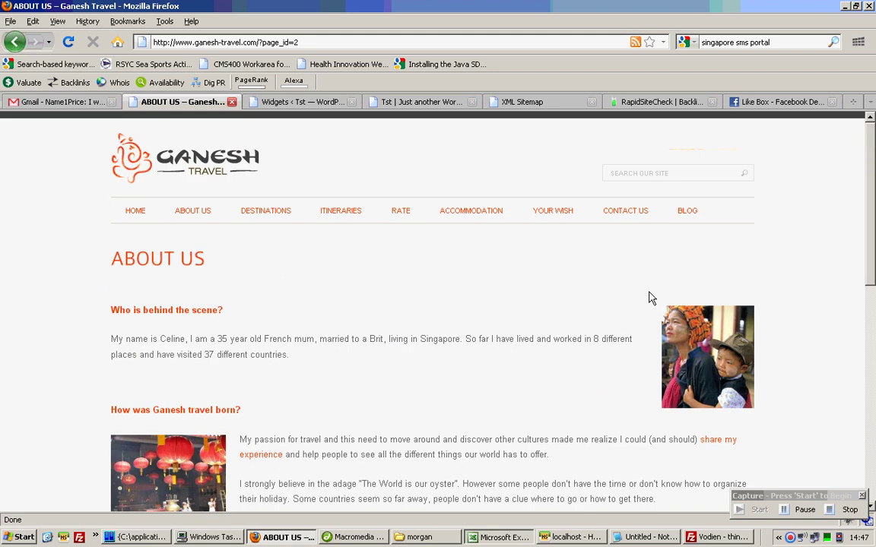
pyautogui.click(378, 102)
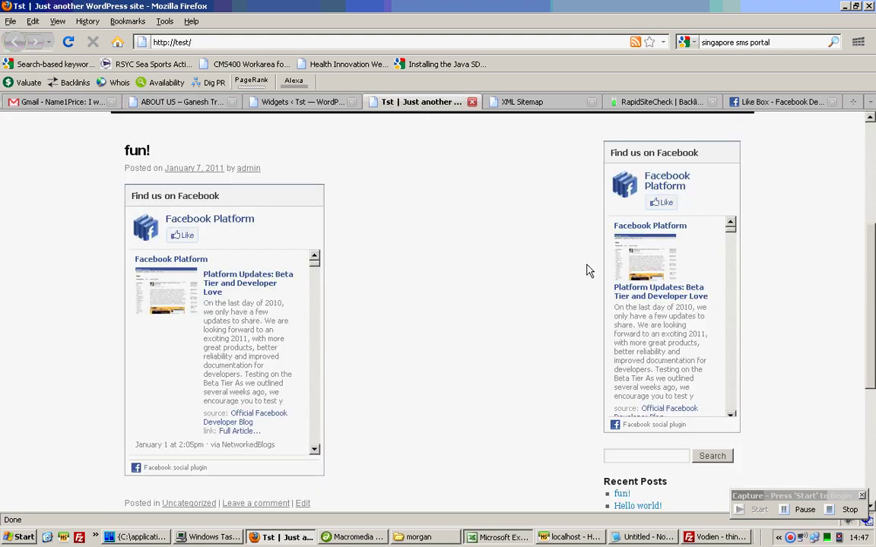
pyautogui.scroll(6, 752, 274)
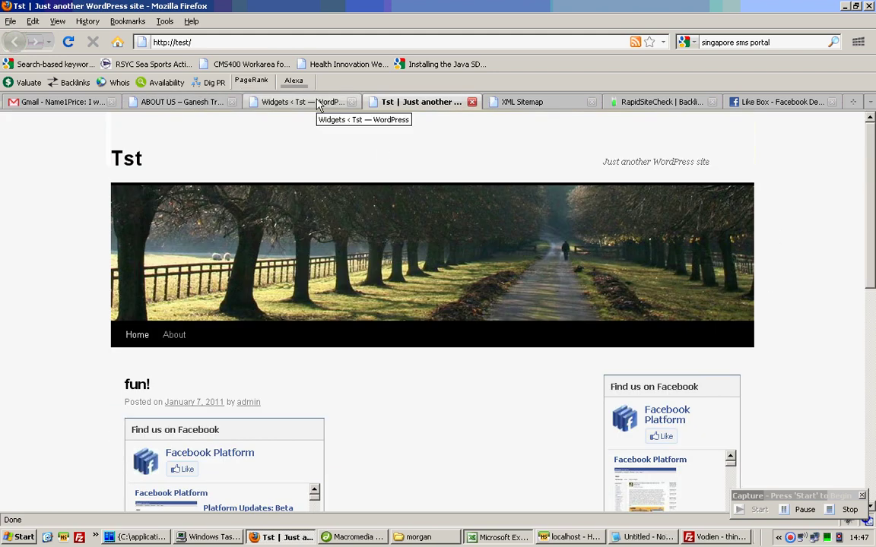
# Step: Switch to the Gmail draft reply and highlight the Facebook Page Linkage requirement line
pyautogui.click(67, 105)
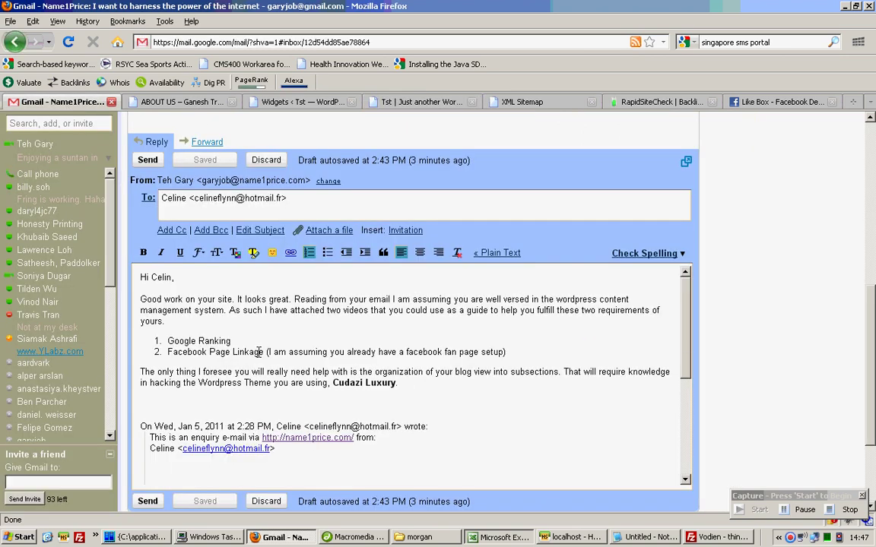
pyautogui.moveTo(507, 352); pyautogui.dragTo(173, 352)
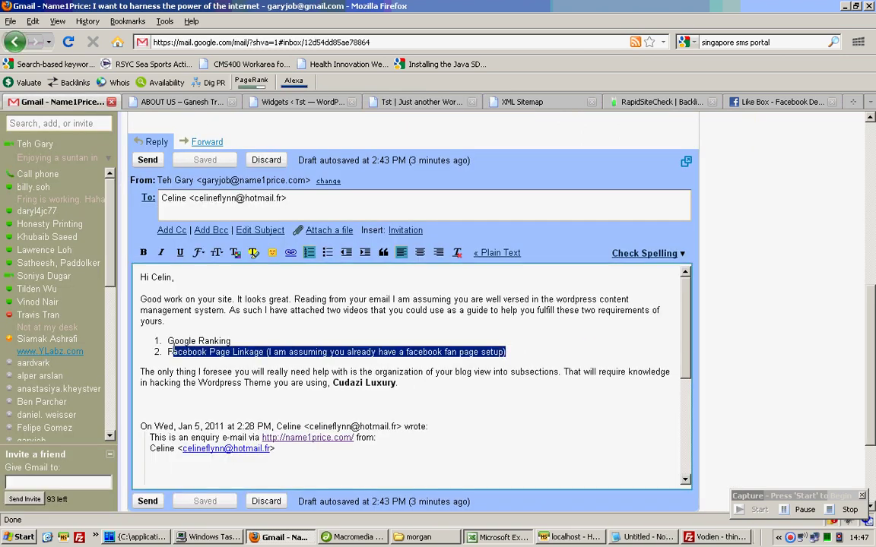
pyautogui.click(243, 343)
# Step: Highlight the phrases 'page setup' and 'your blog view' in the draft's requirements list
pyautogui.doubleClick(217, 341)
pyautogui.moveTo(456, 352); pyautogui.dragTo(494, 352)
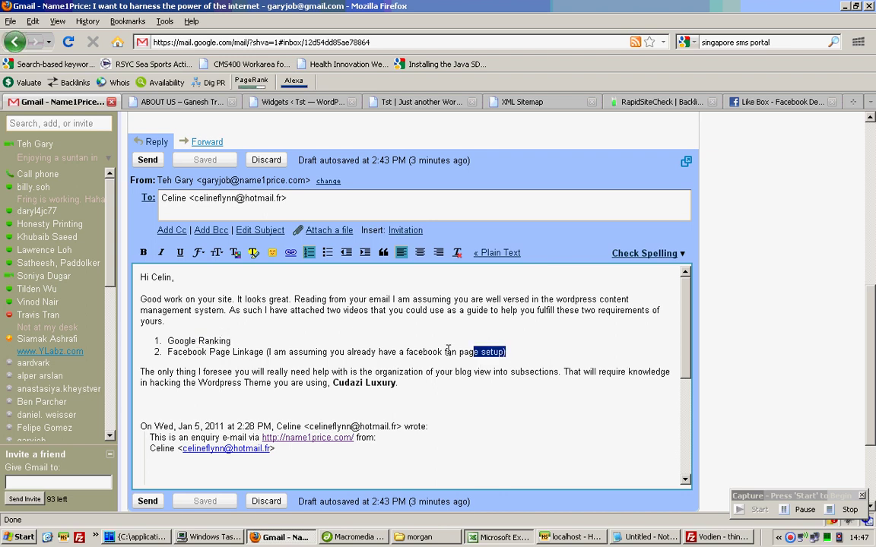
pyautogui.click(455, 352)
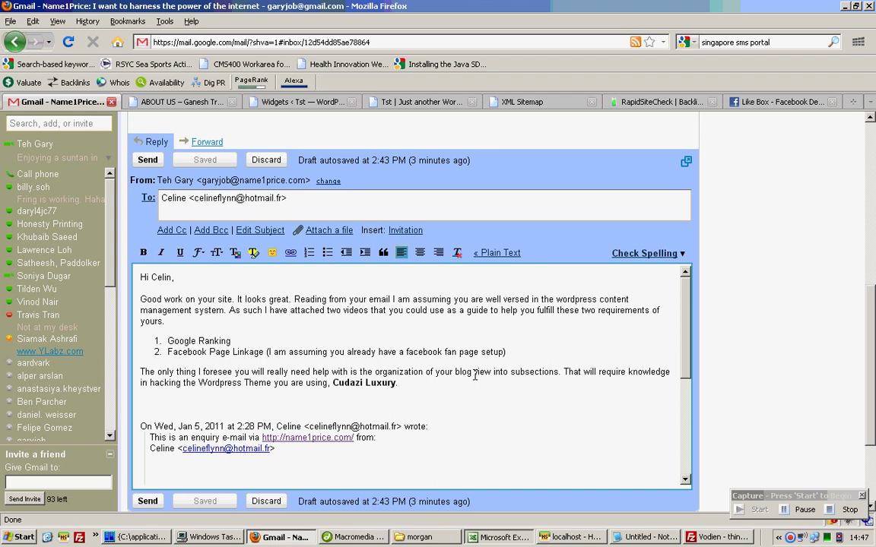
pyautogui.moveTo(436, 377); pyautogui.dragTo(494, 373)
pyautogui.click(553, 374)
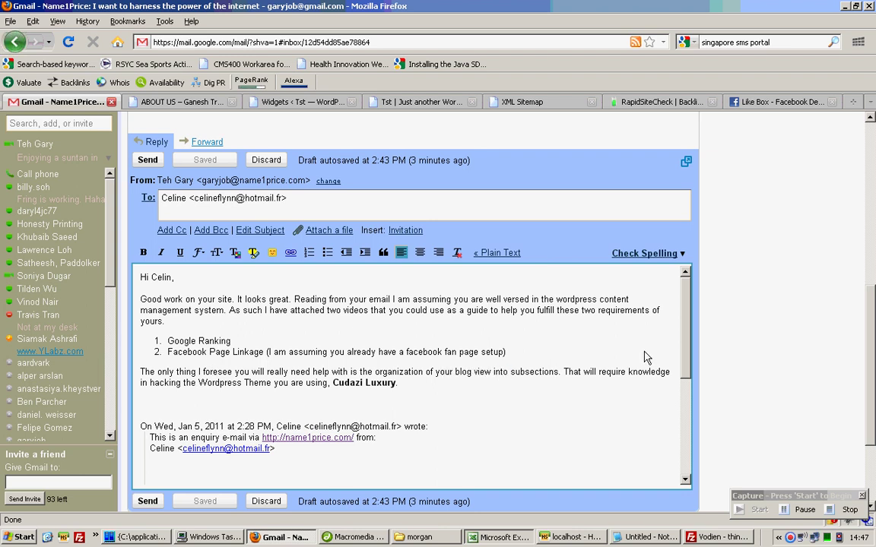